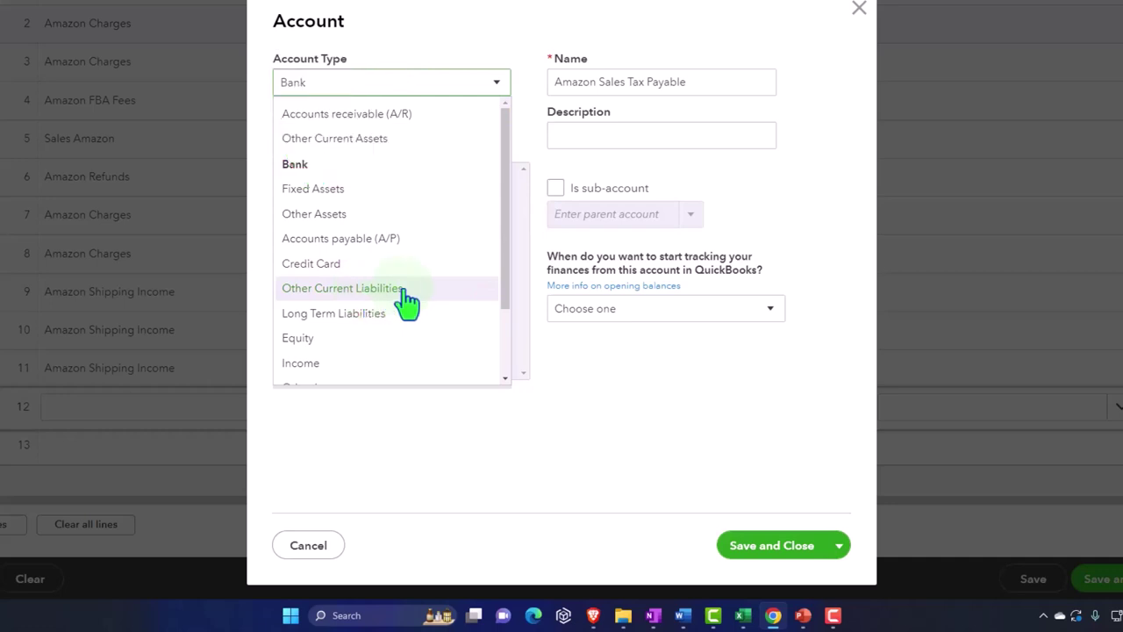
Step: Save the new Amazon Sales Tax Payable account as an Other Current Liabilities type
left_click(406, 299)
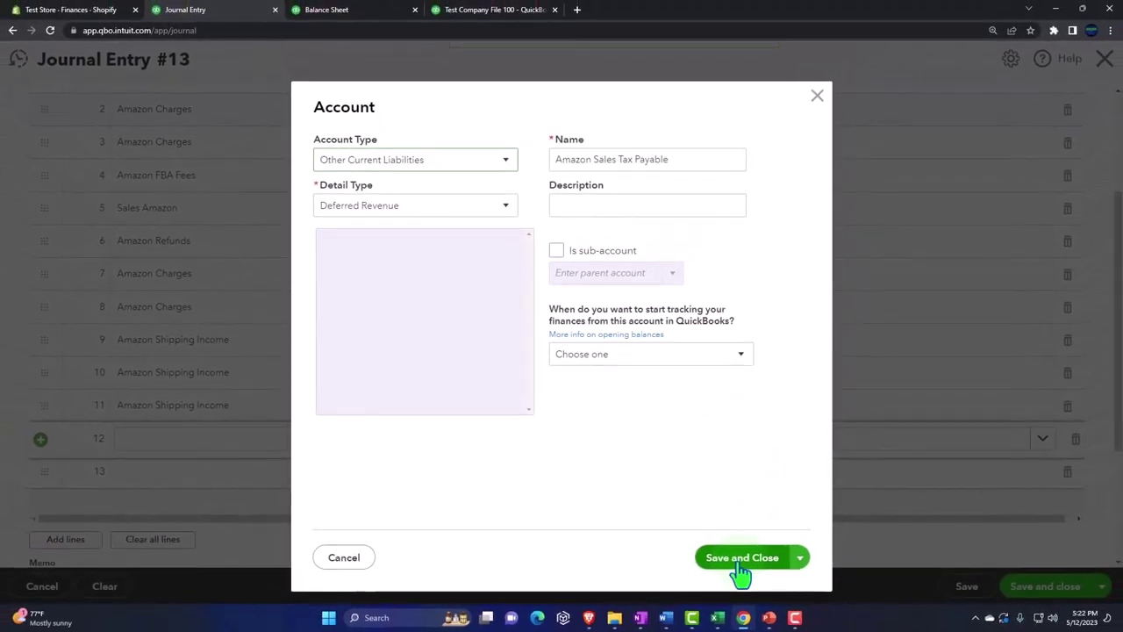
left_click(741, 562)
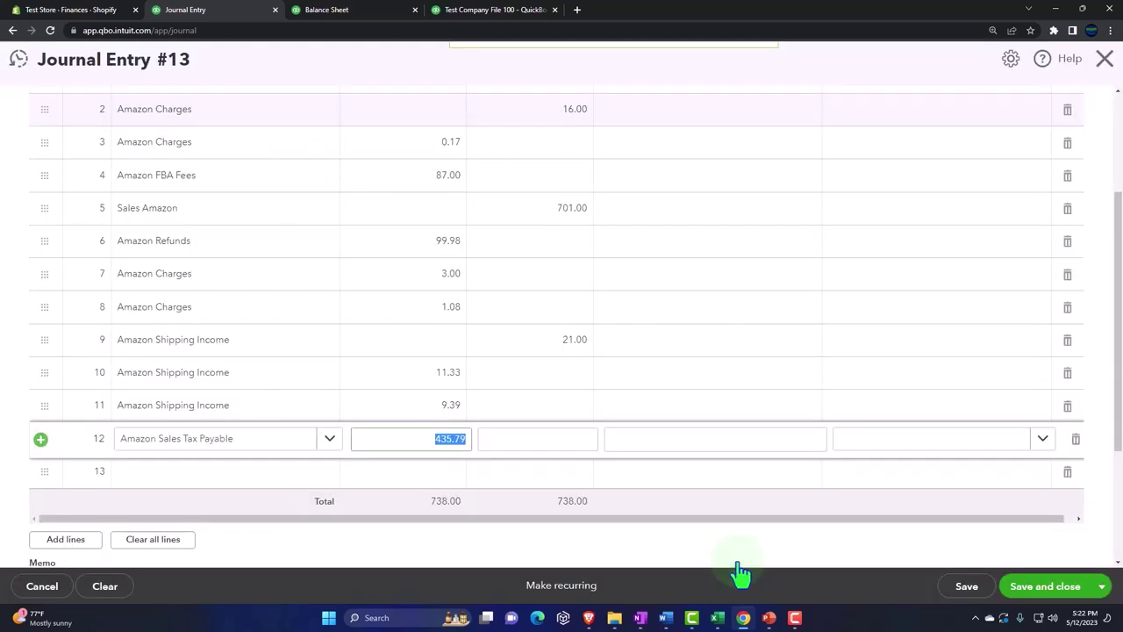
left_click(718, 619)
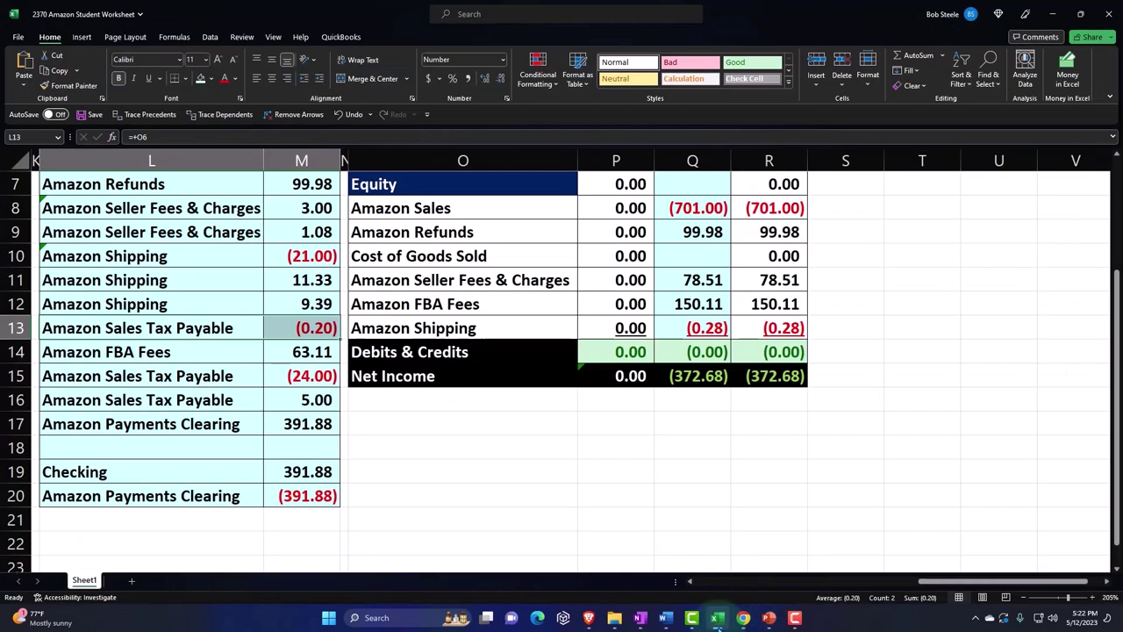
left_click(743, 619)
Step: Credit line 12 with 0.20, then find the Amazon FBA Fees 63.11 row in the worksheet
left_click(528, 443)
type(".2")
key("Tab")
key("Tab")
key("Tab")
key("Tab")
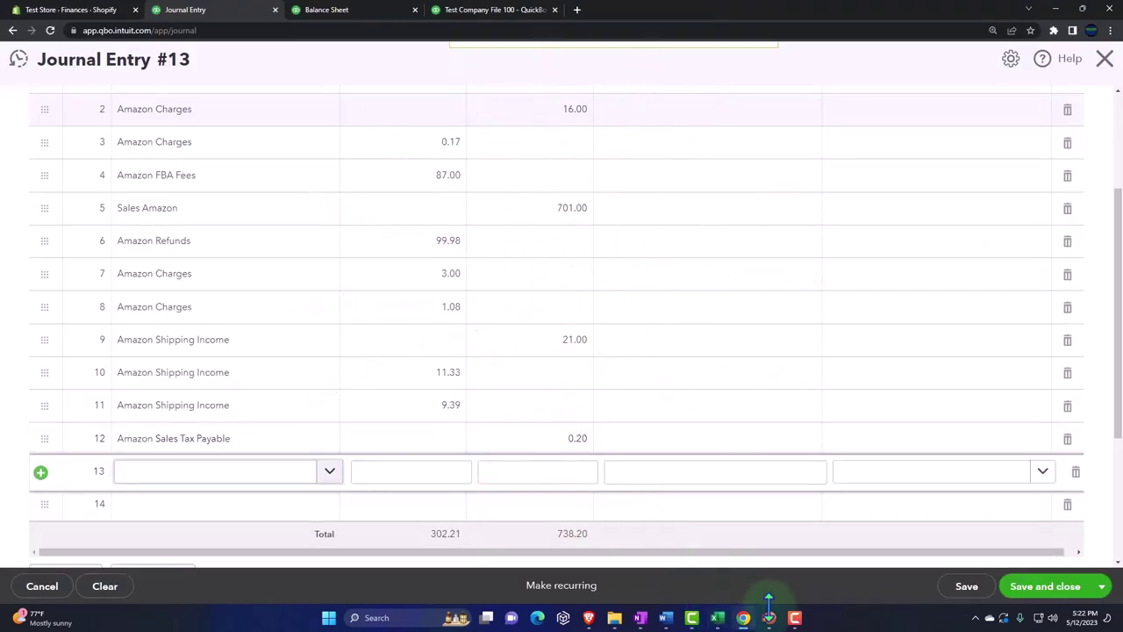
left_click(717, 619)
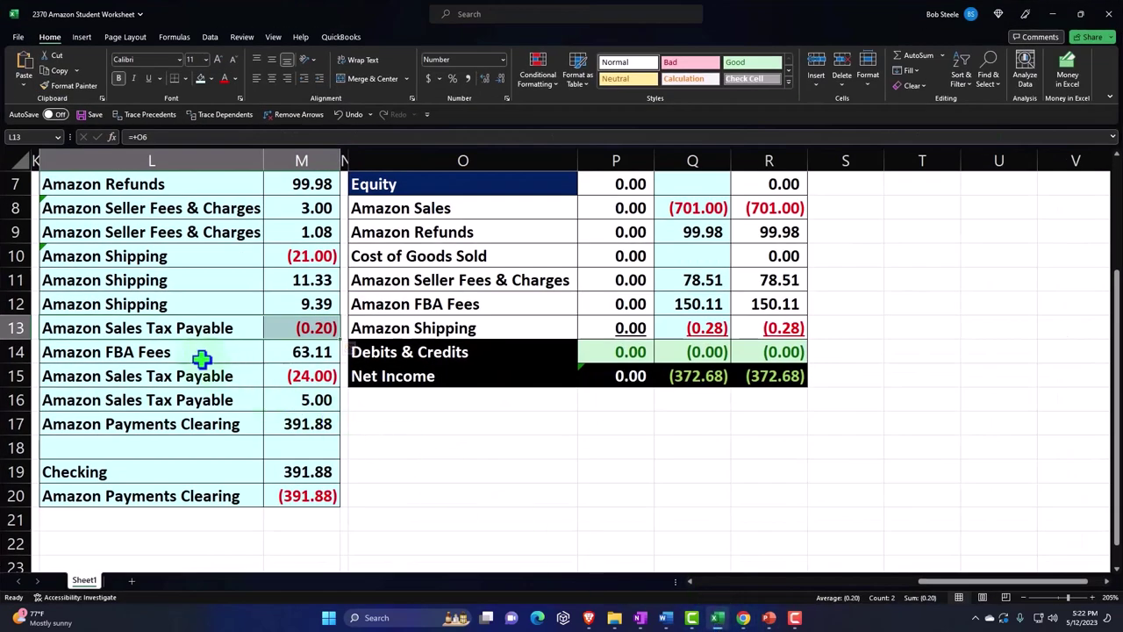
left_click_drag(196, 355, 297, 352)
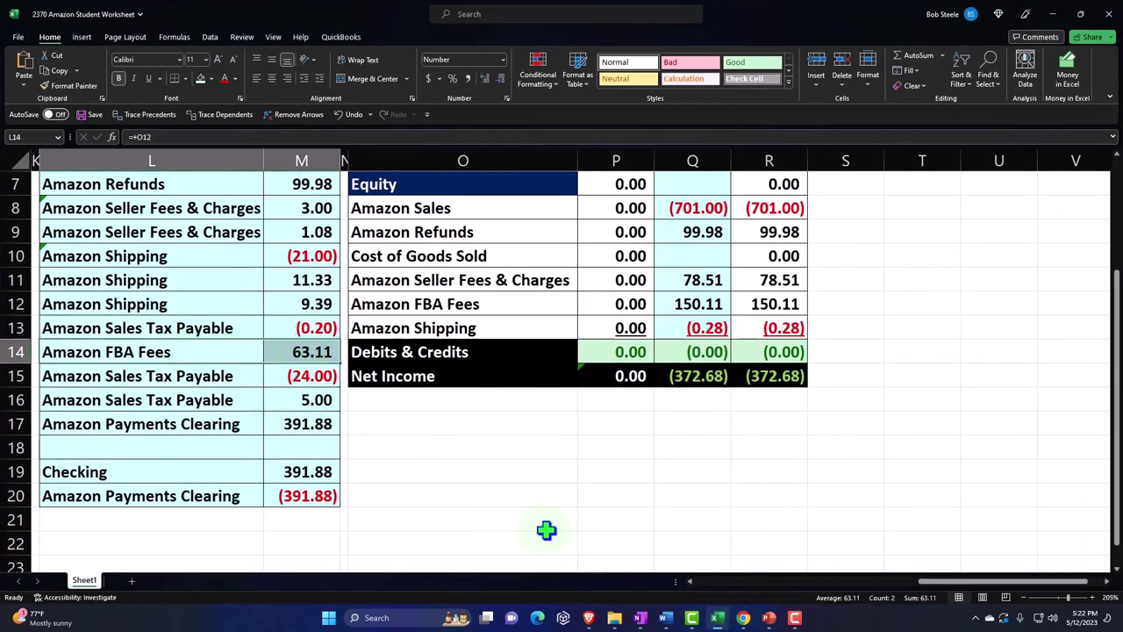
Step: Debit Amazon FBA Fees 63.11 on journal line 13
left_click(742, 618)
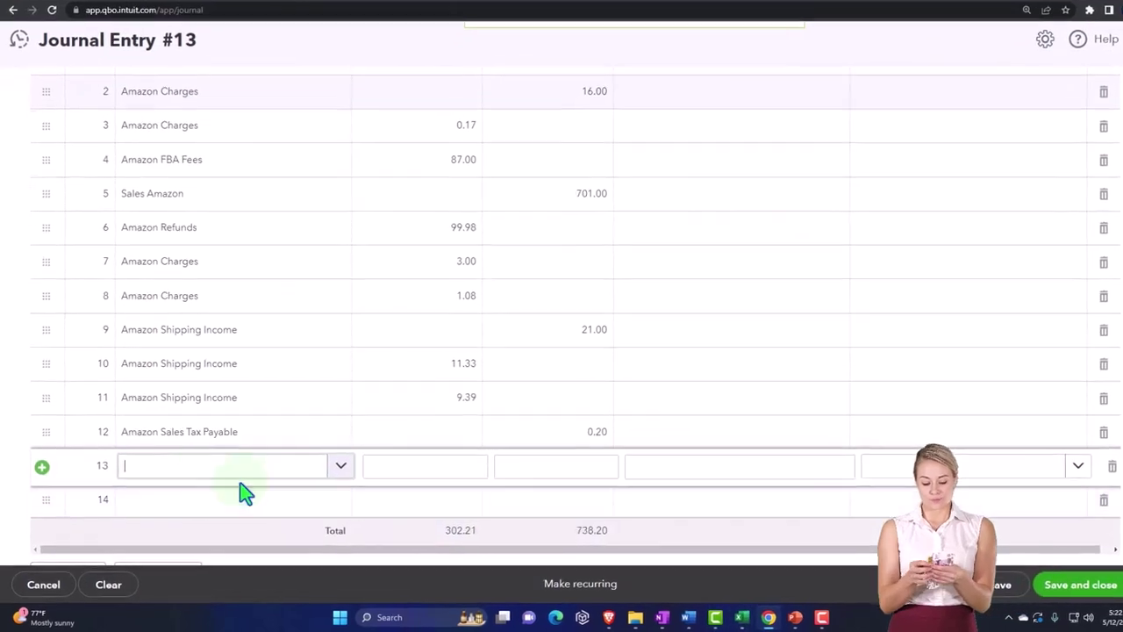
left_click(212, 465)
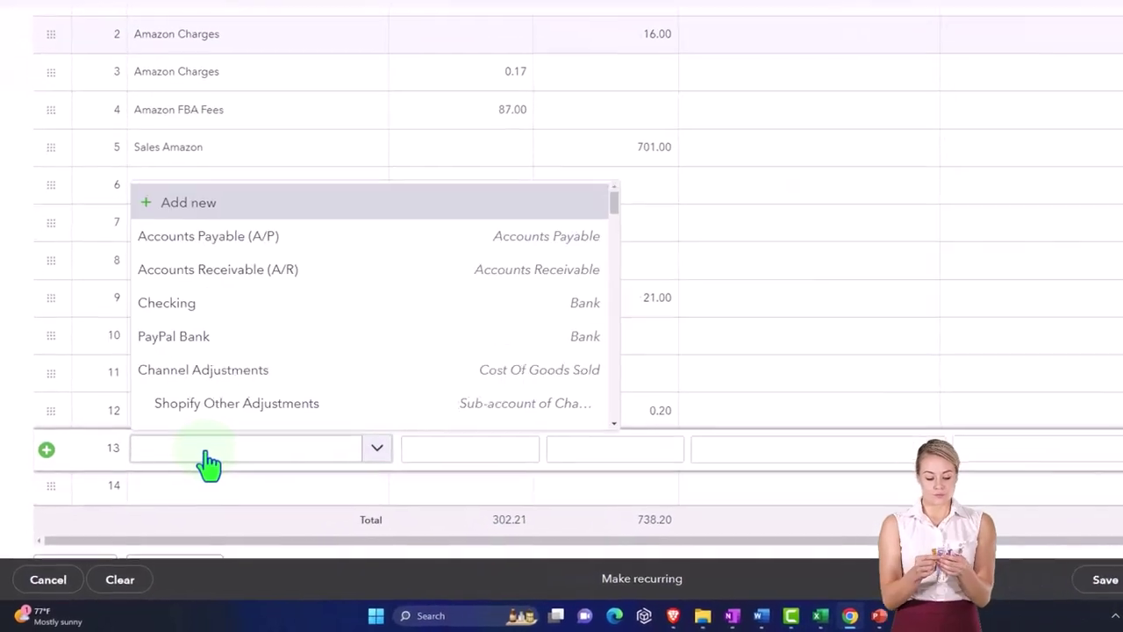
type("Amazon")
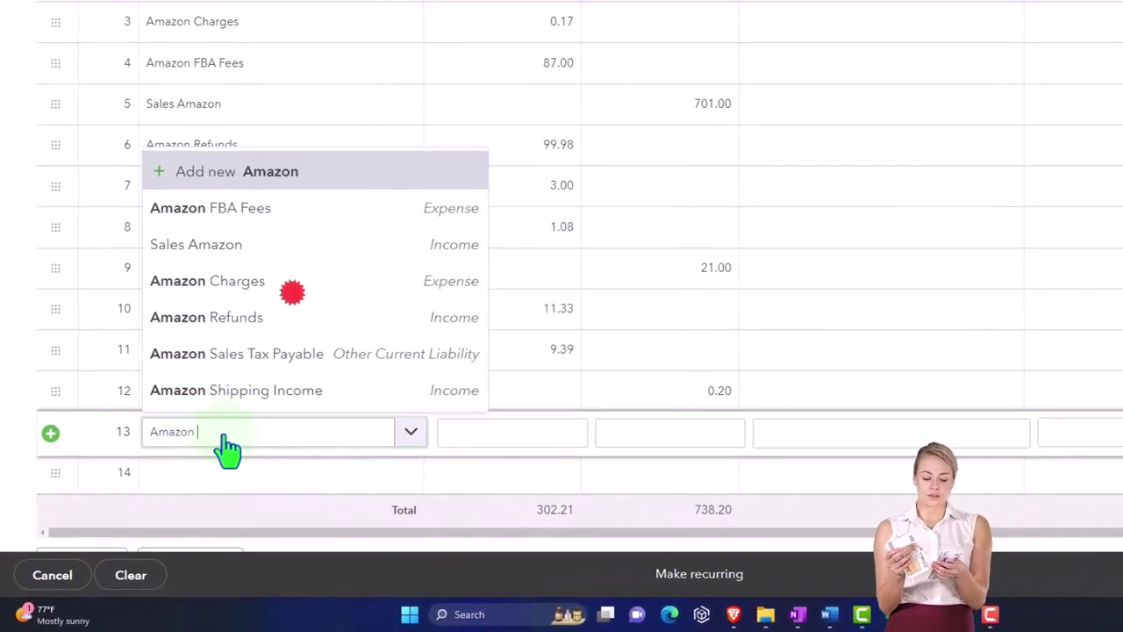
key("Down")
key("Tab")
left_click(718, 617)
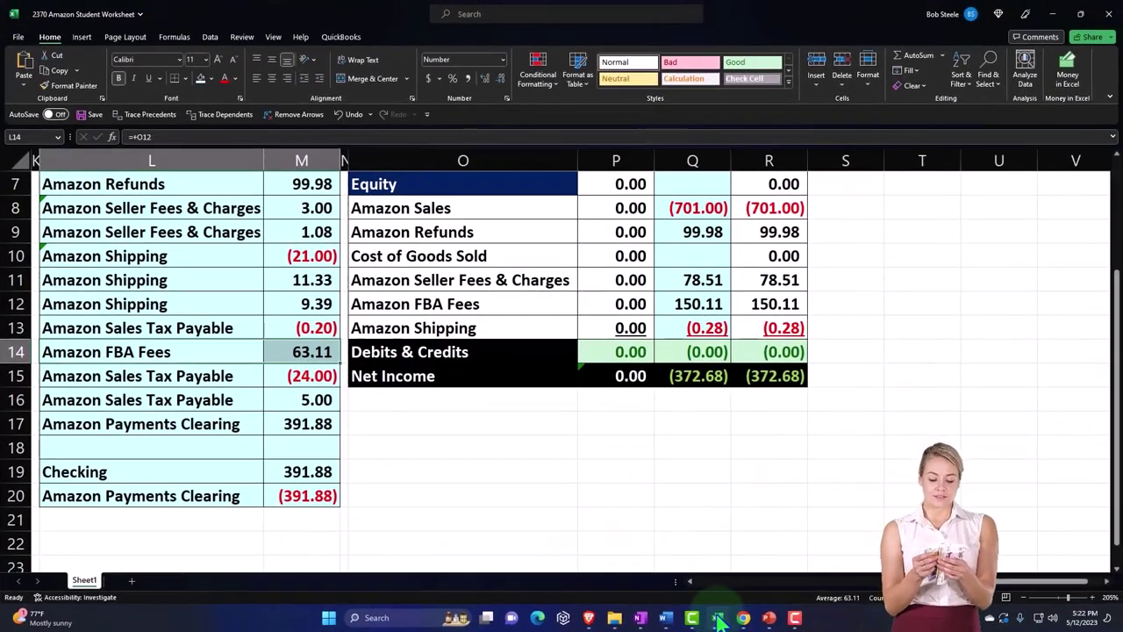
left_click(743, 617)
left_click(419, 471)
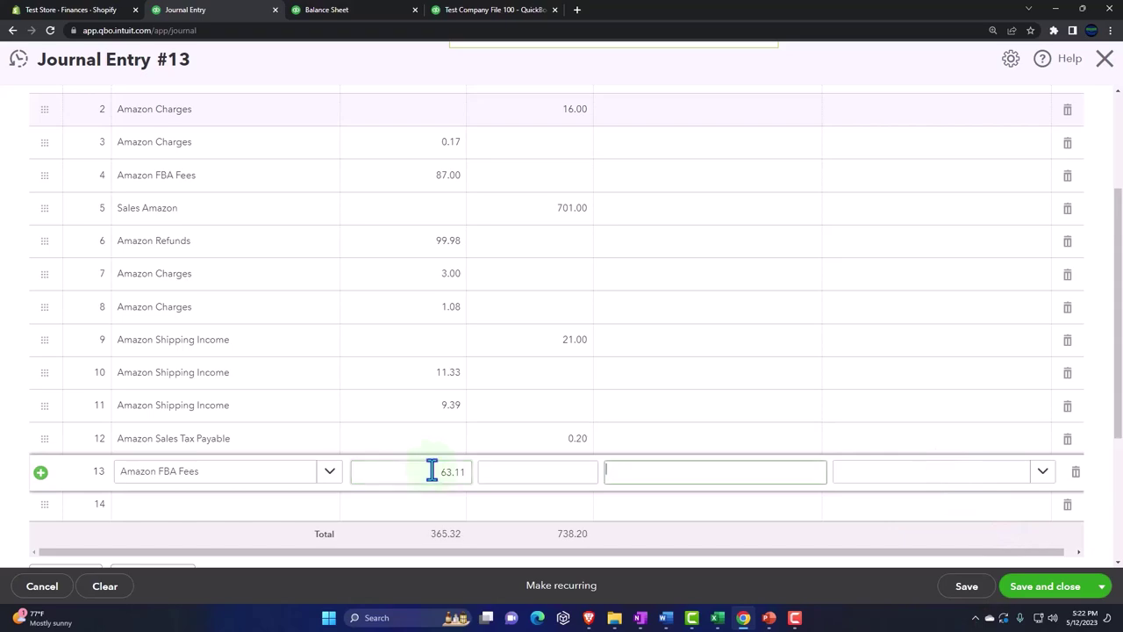
Step: Find the 24.00 sales tax row and set line 14's account to Amazon Sales Tax Payable
left_click(718, 617)
left_click(194, 377)
left_click_drag(194, 377, 270, 377)
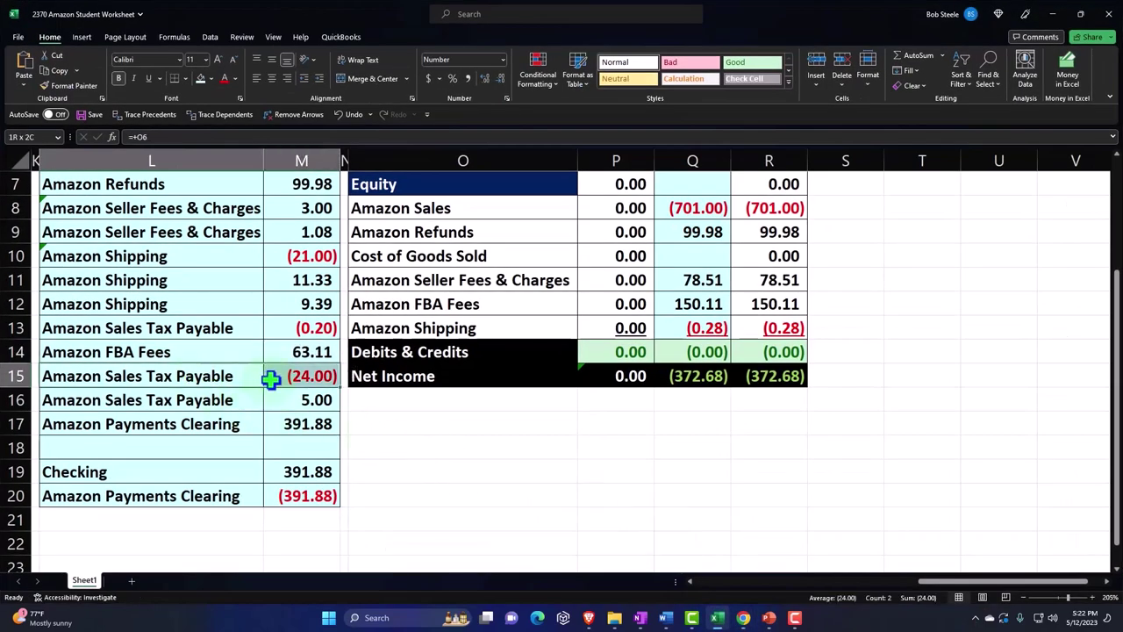
left_click(743, 618)
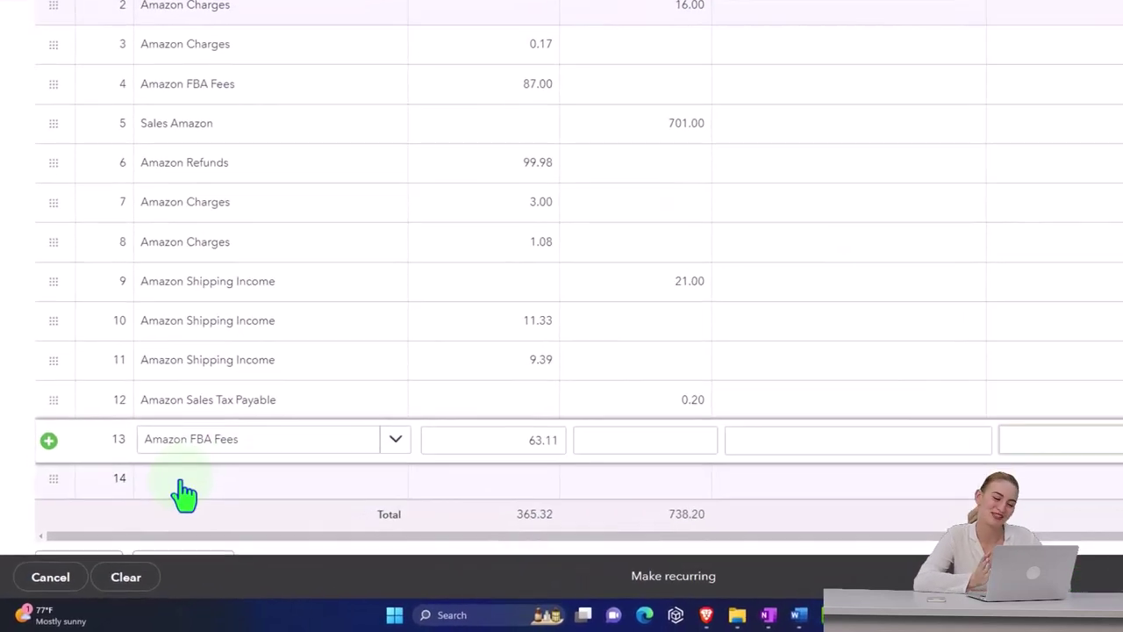
left_click(181, 482)
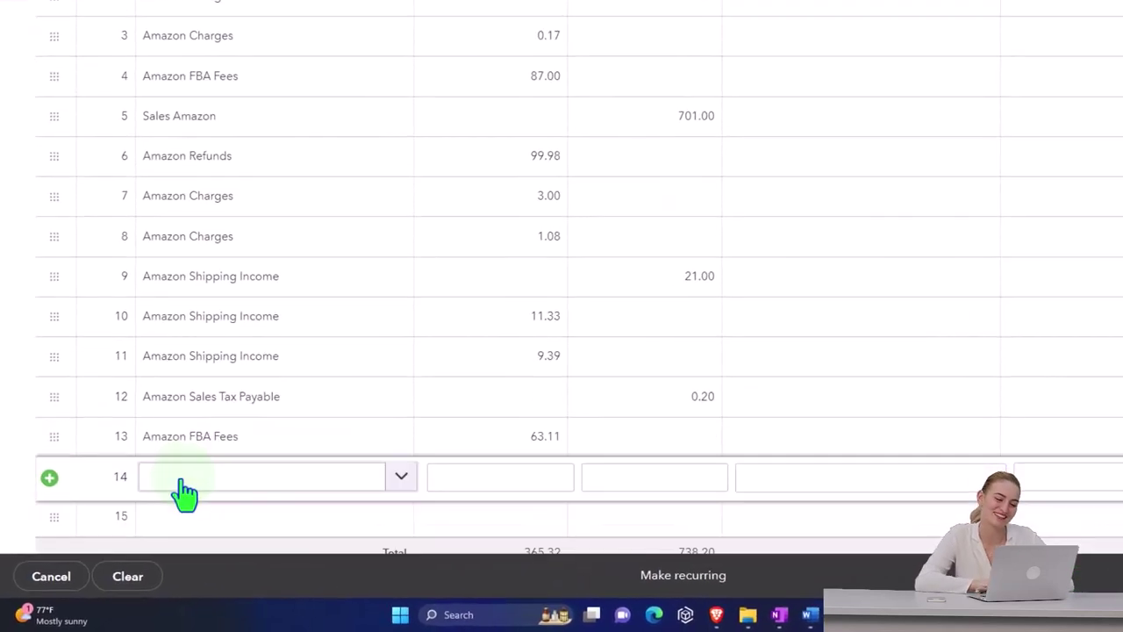
type("Amazon sales tax")
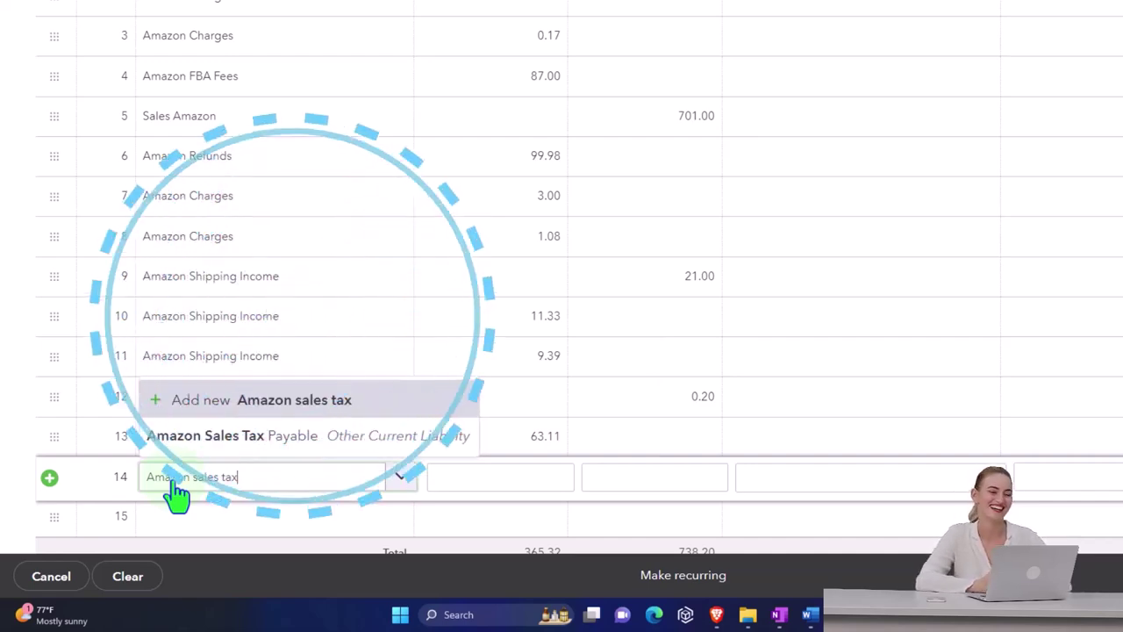
key("Down")
key("Tab")
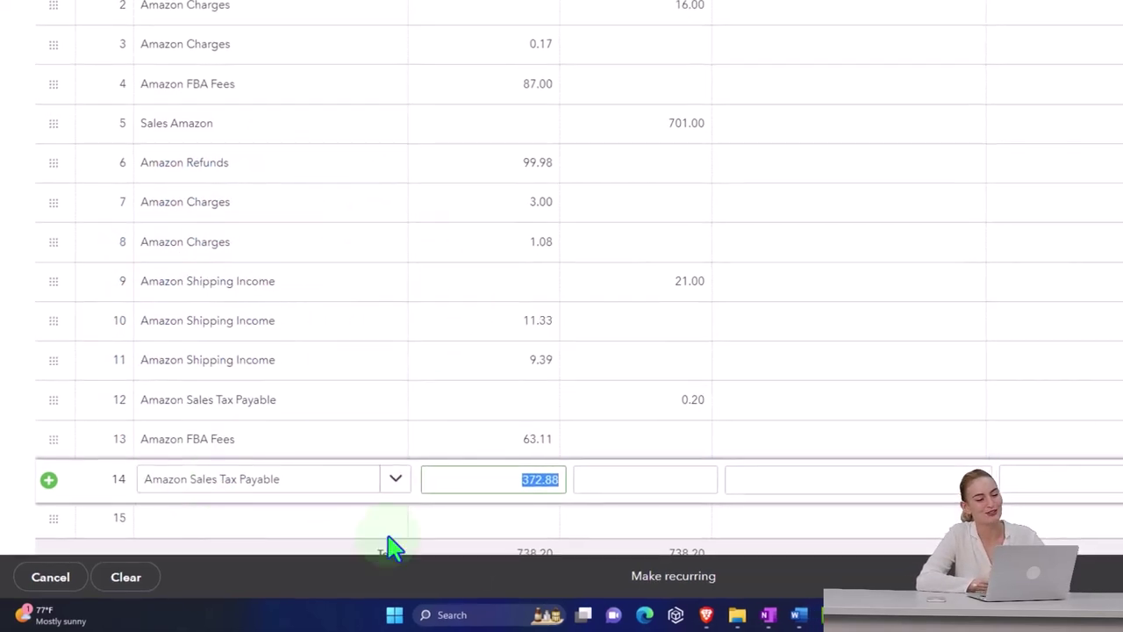
Step: Enter 24.00 as line 14's credit and select the 5.00 sales tax row in the worksheet
mouse_move(875, 620)
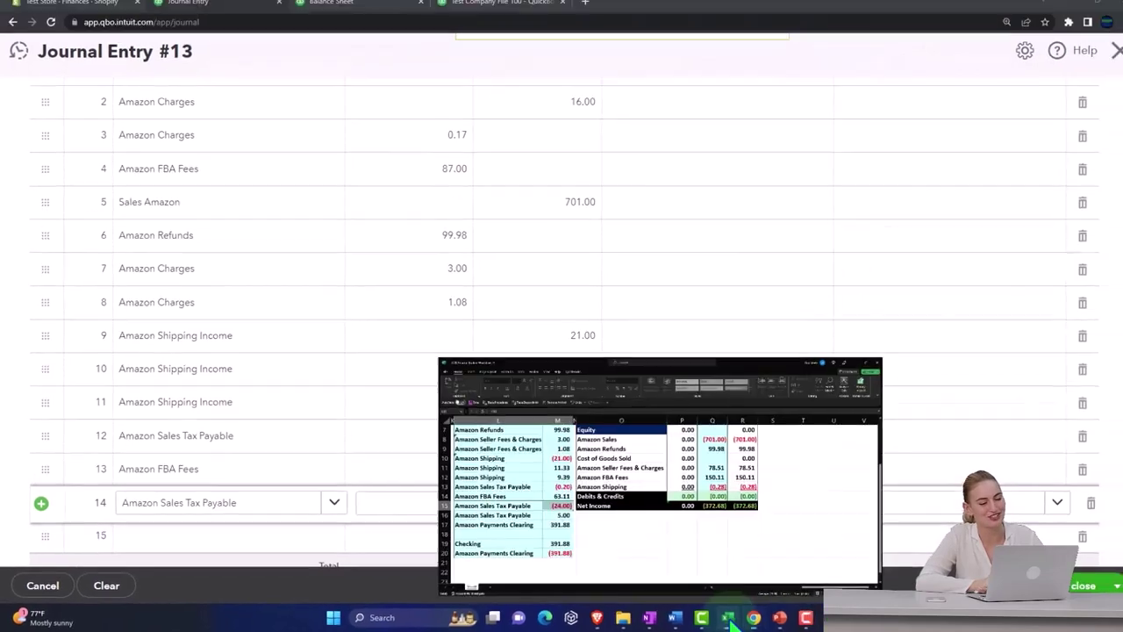
left_click(729, 618)
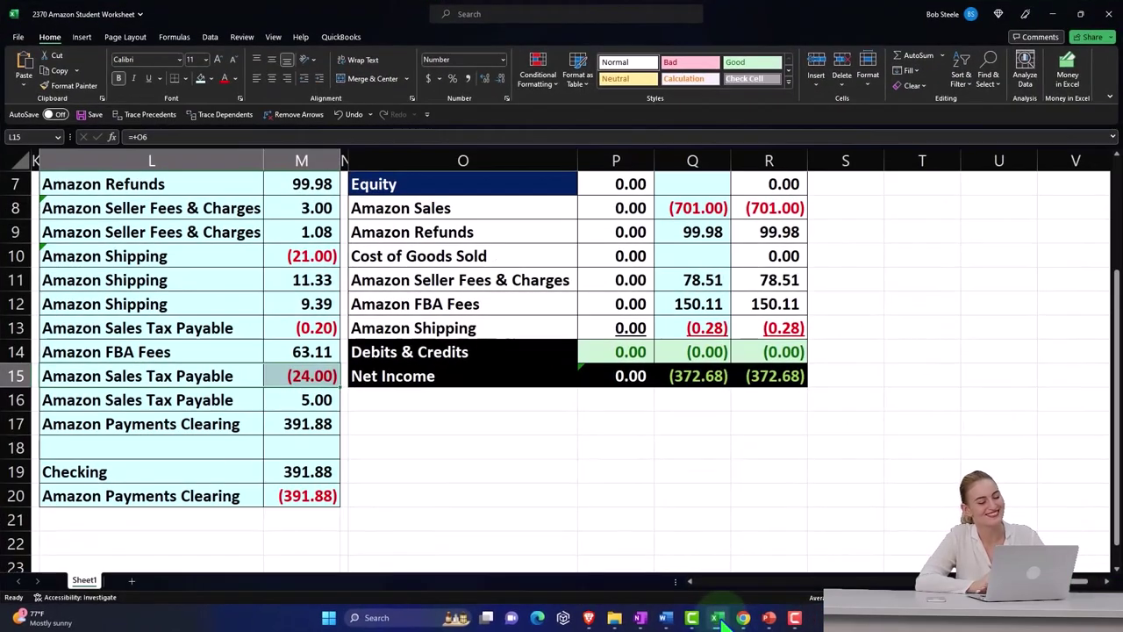
left_click(719, 620)
left_click(548, 503)
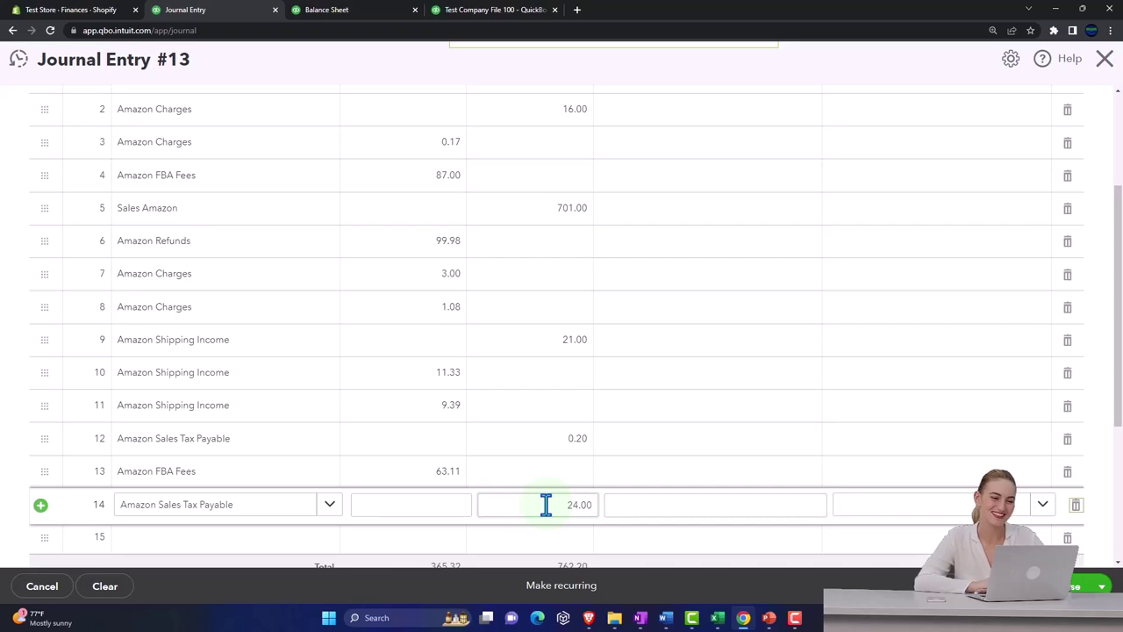
key("Tab")
left_click(717, 618)
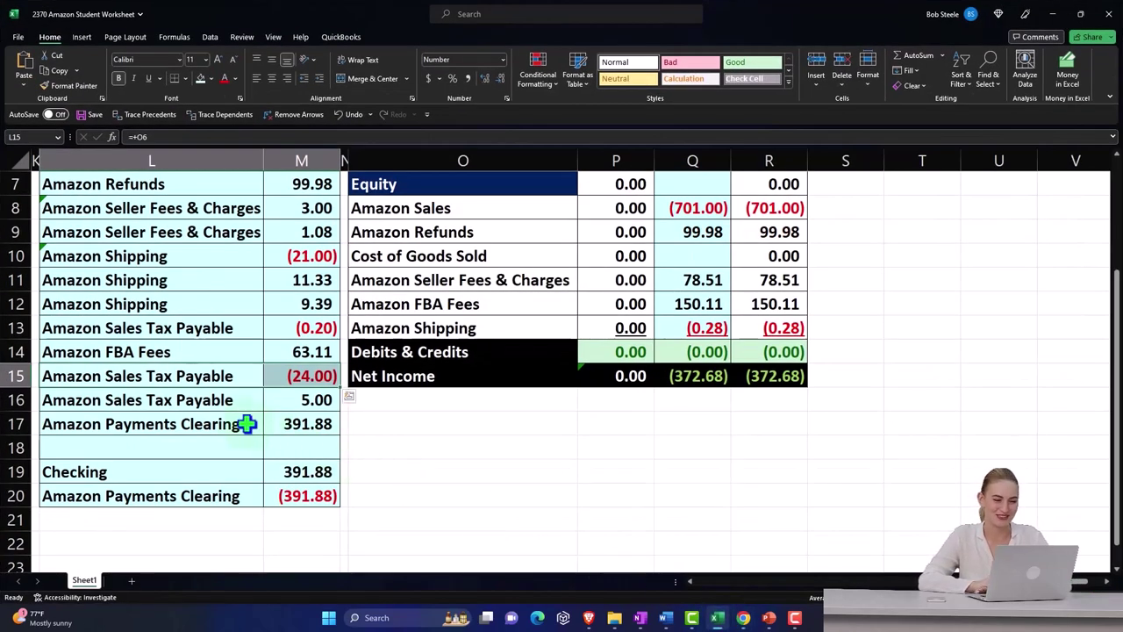
left_click(212, 401)
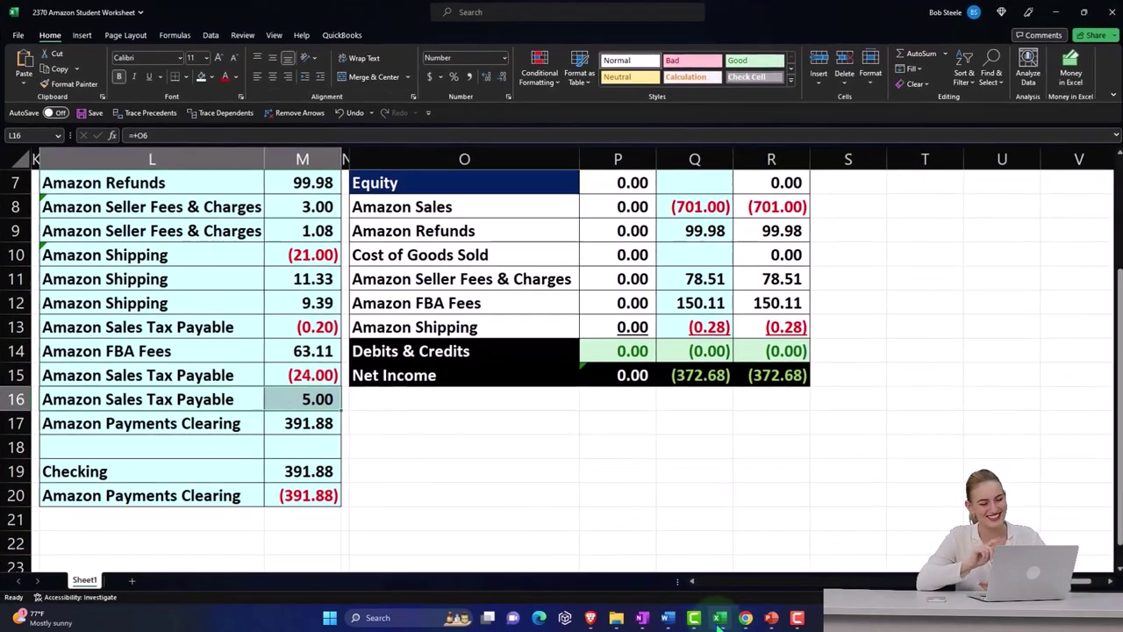
Step: Debit Amazon Sales Tax Payable 5.00 on line 15, bringing total debits to 370.32
left_click(719, 619)
left_click(245, 521)
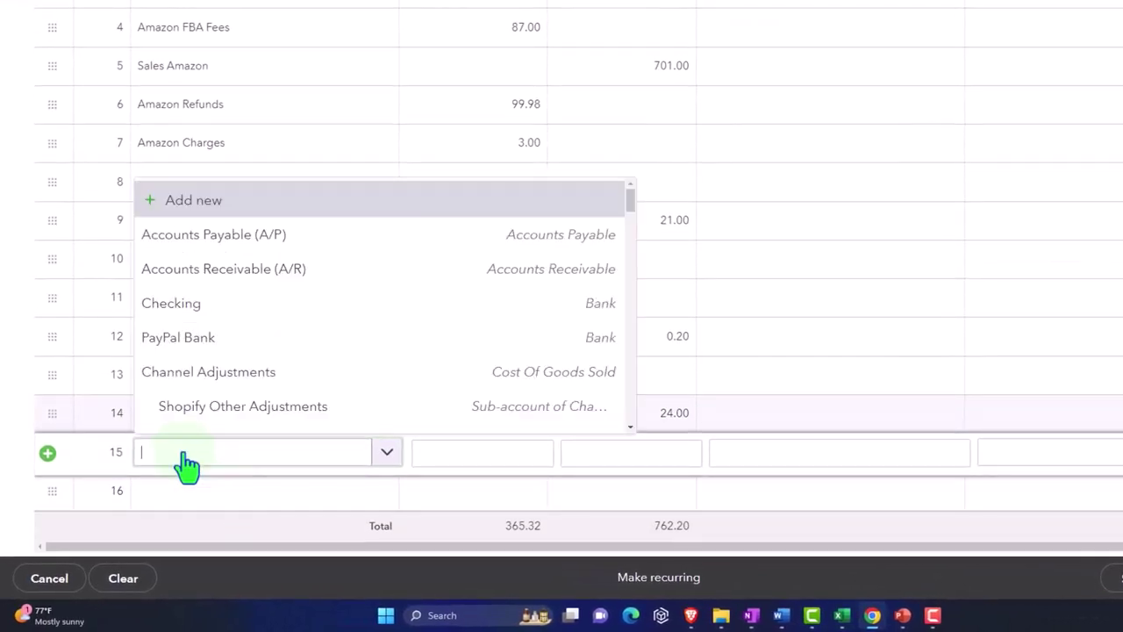
type("Amazon sales tax paya")
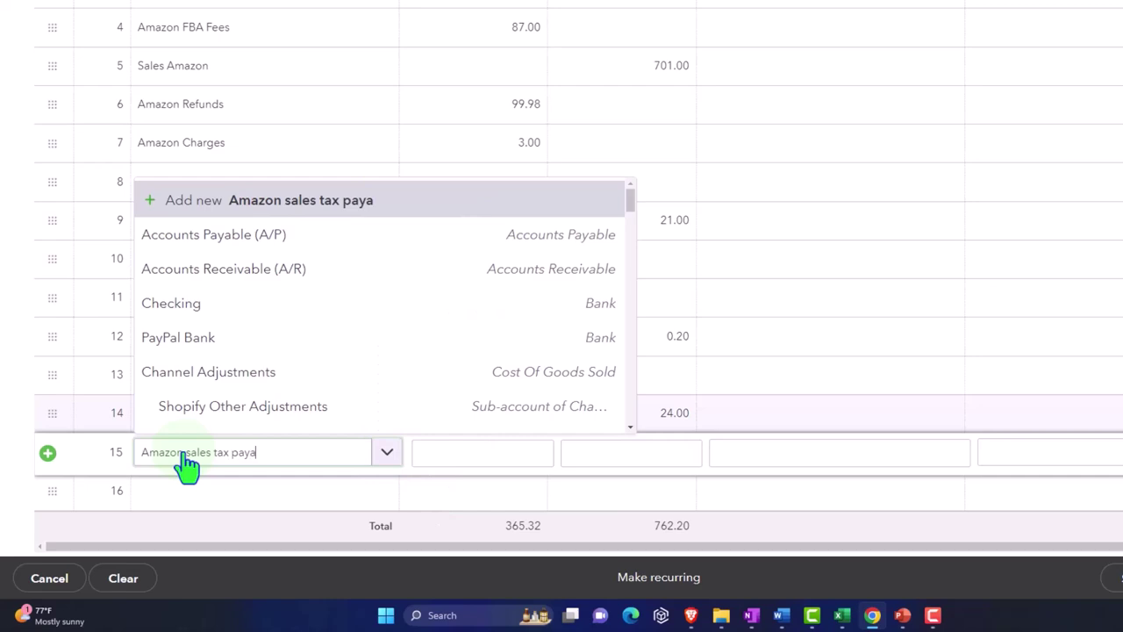
key("Down")
key("Tab")
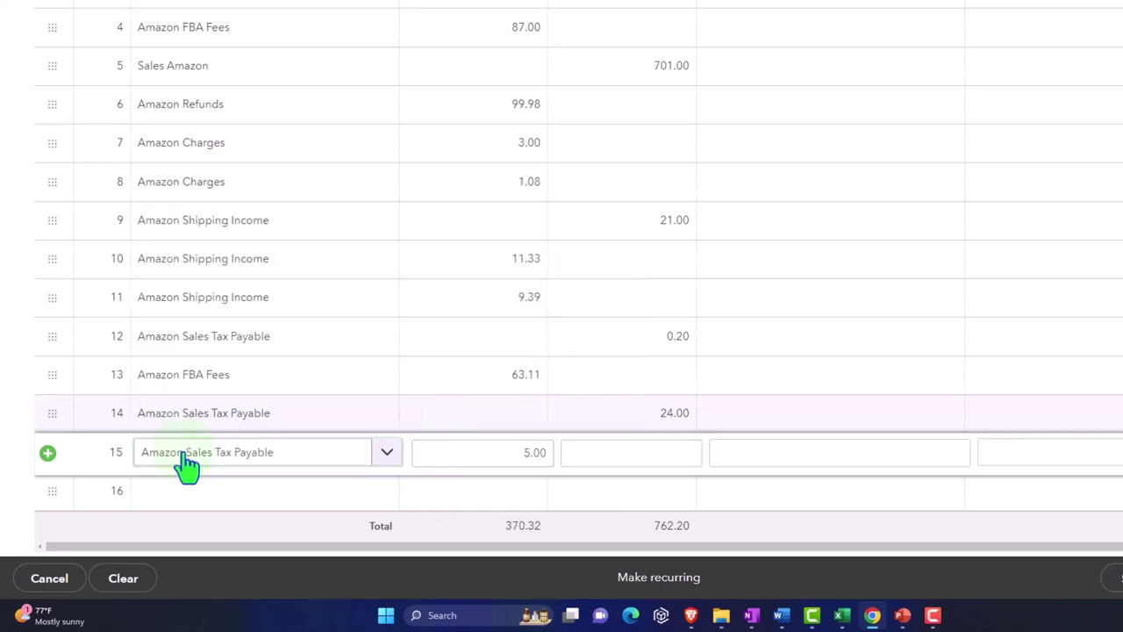
key("Tab")
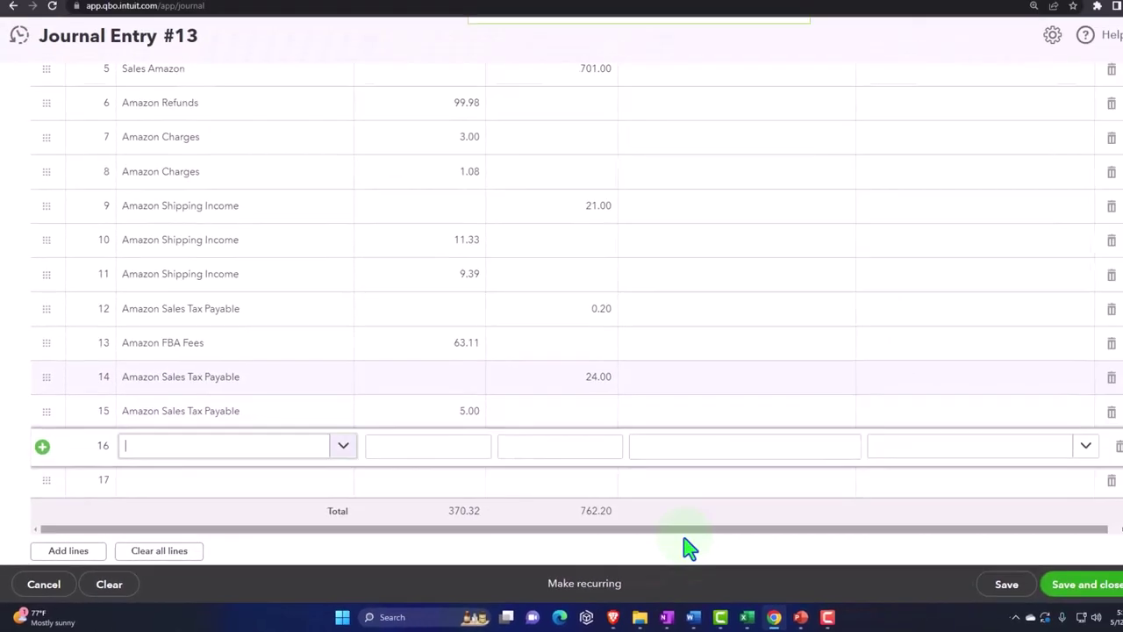
left_click(747, 617)
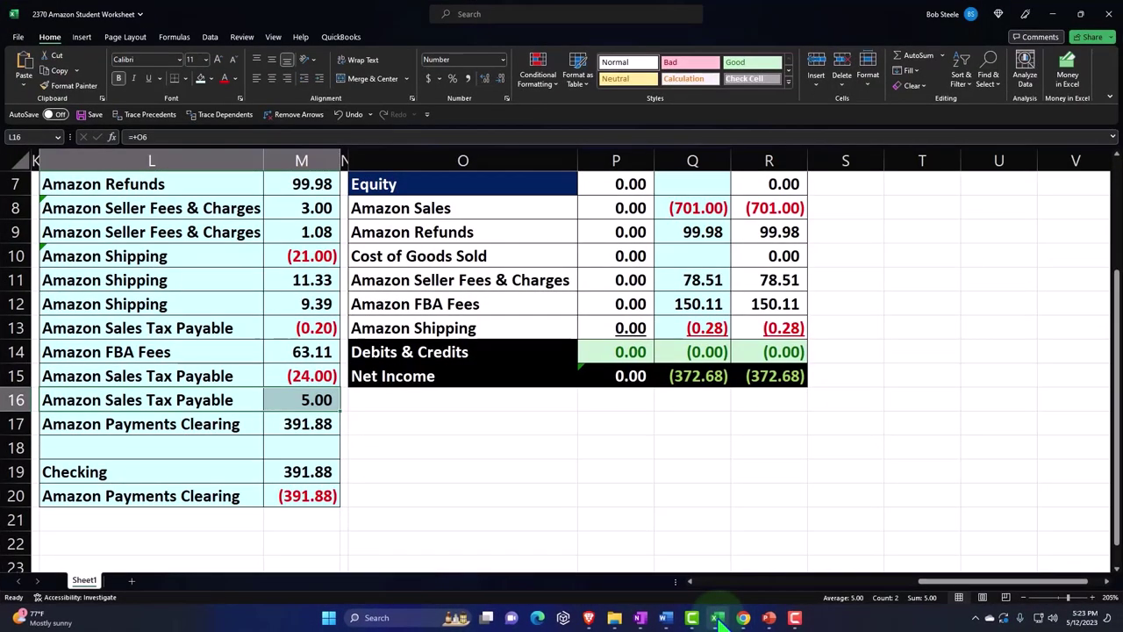
Step: From line 16, add Amazon Payment Clearing Account with account and detail type Other Current Assets
left_click(718, 618)
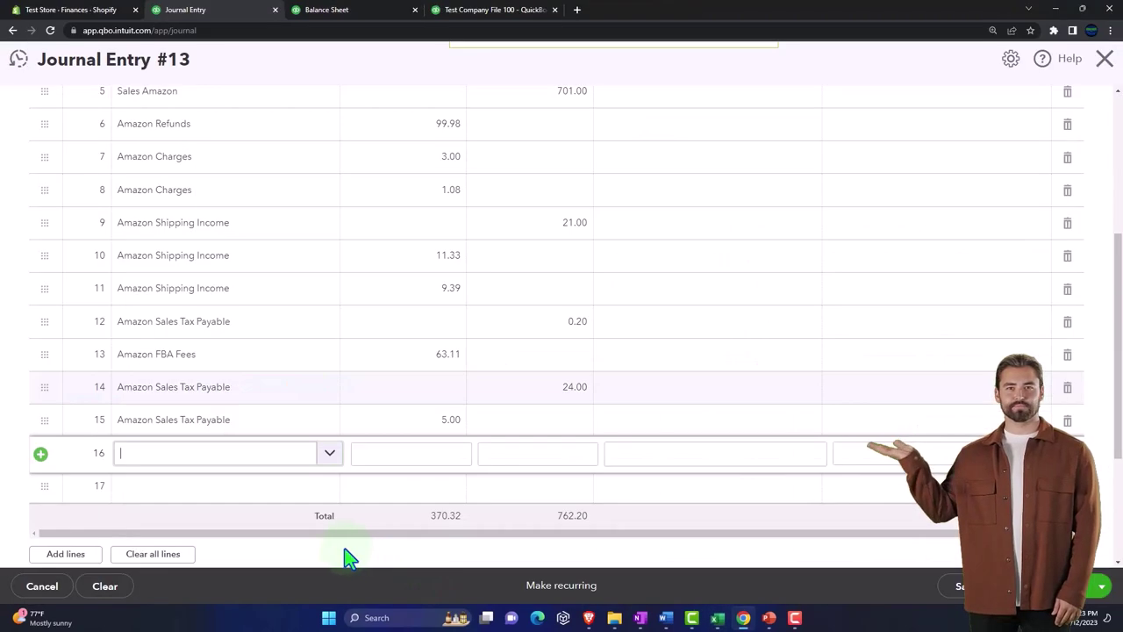
left_click(183, 454)
type("Ama")
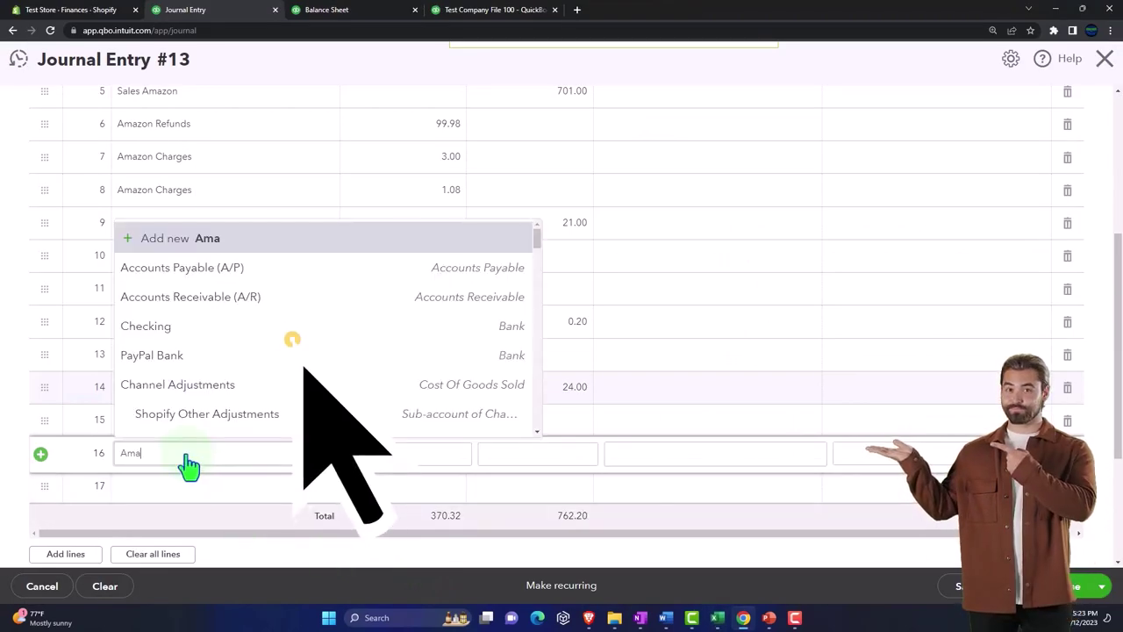
type("zon Payment Clearing")
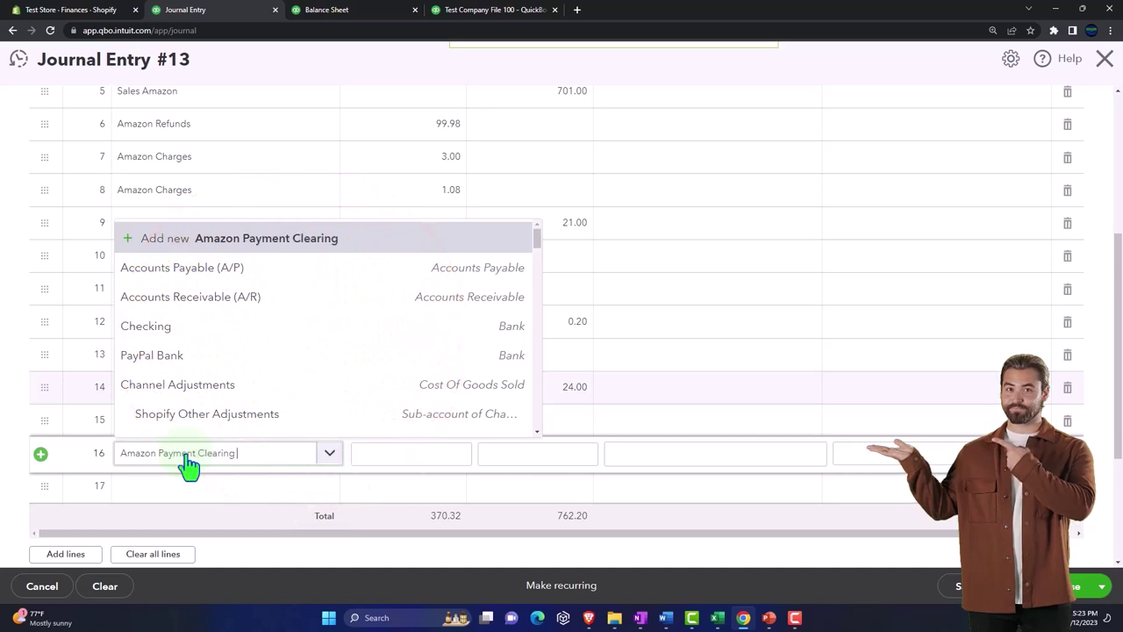
type(" Account")
key("Return")
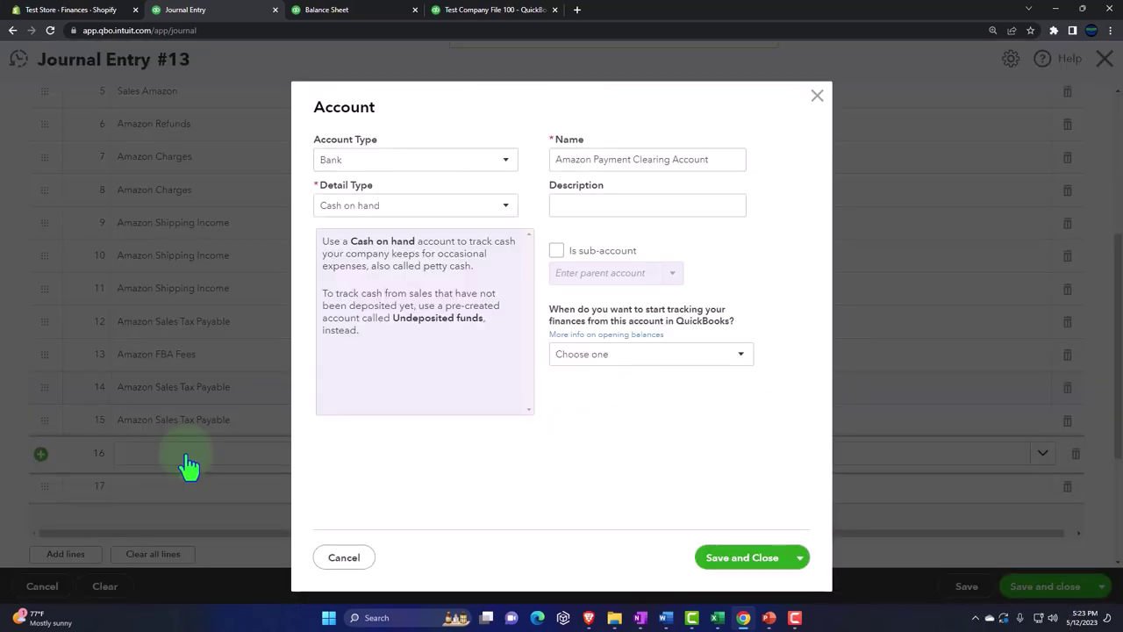
left_click(503, 161)
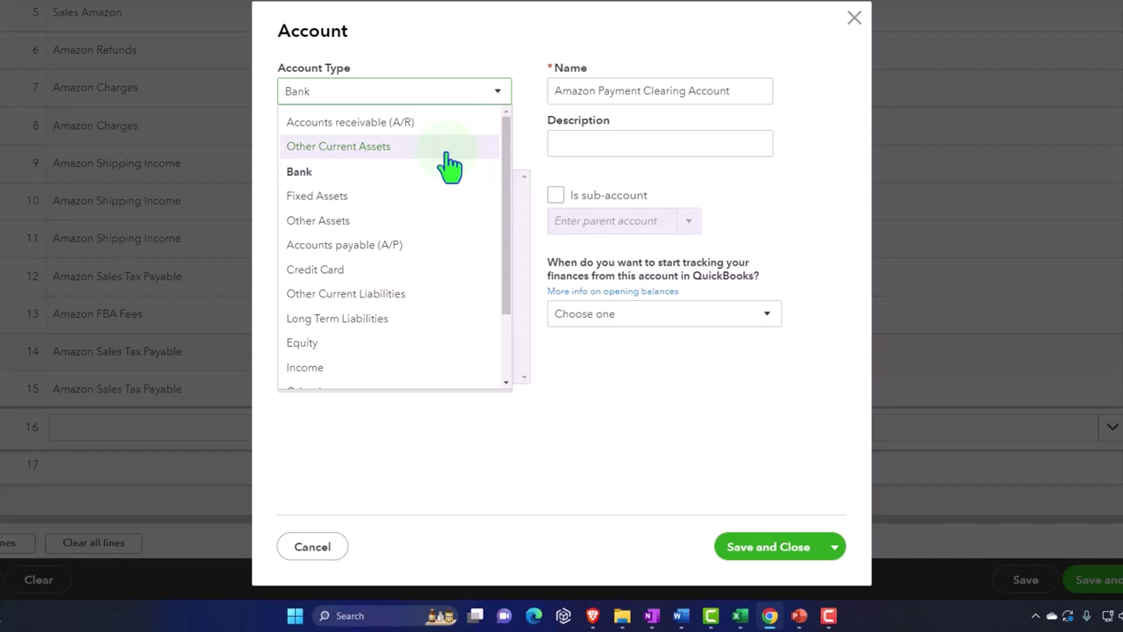
left_click(446, 148)
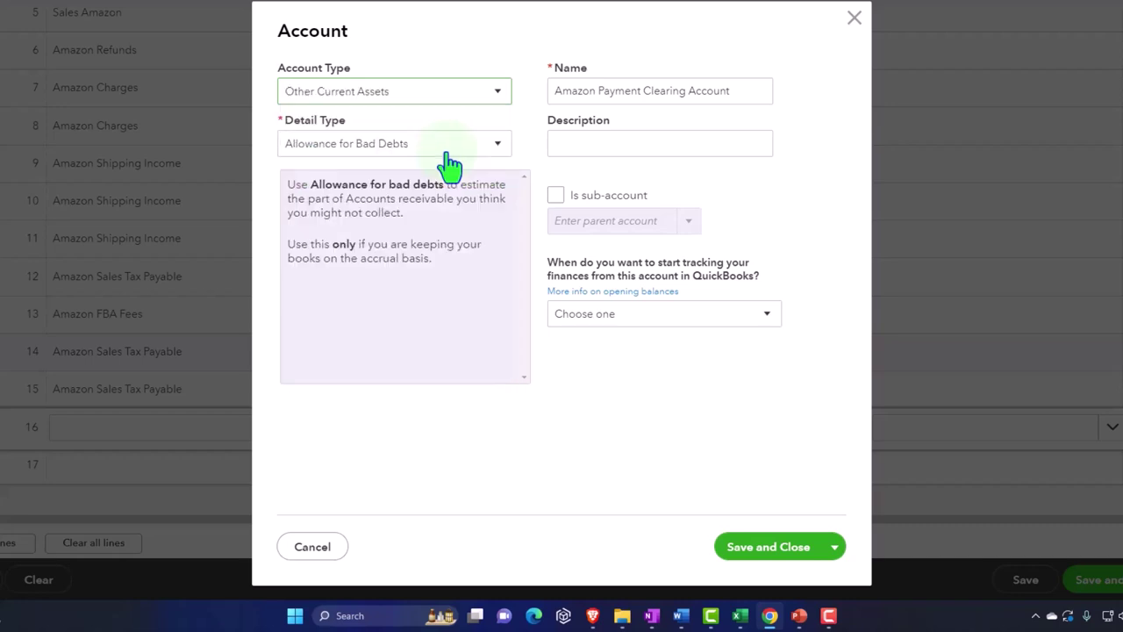
left_click(467, 144)
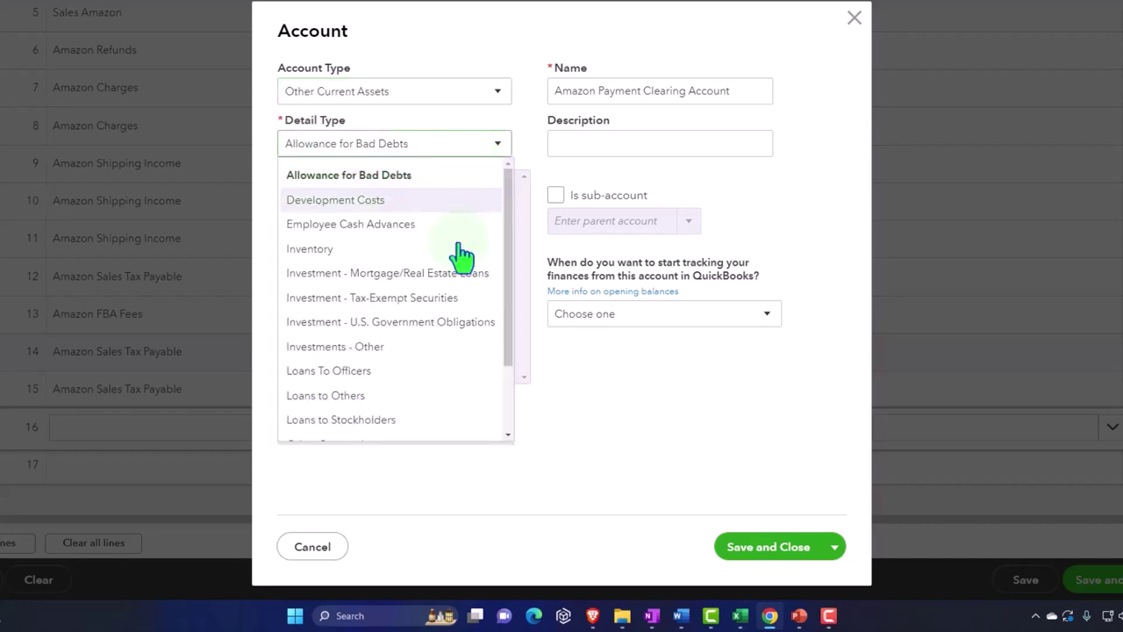
scroll(459, 272, "down", 2)
left_click(395, 367)
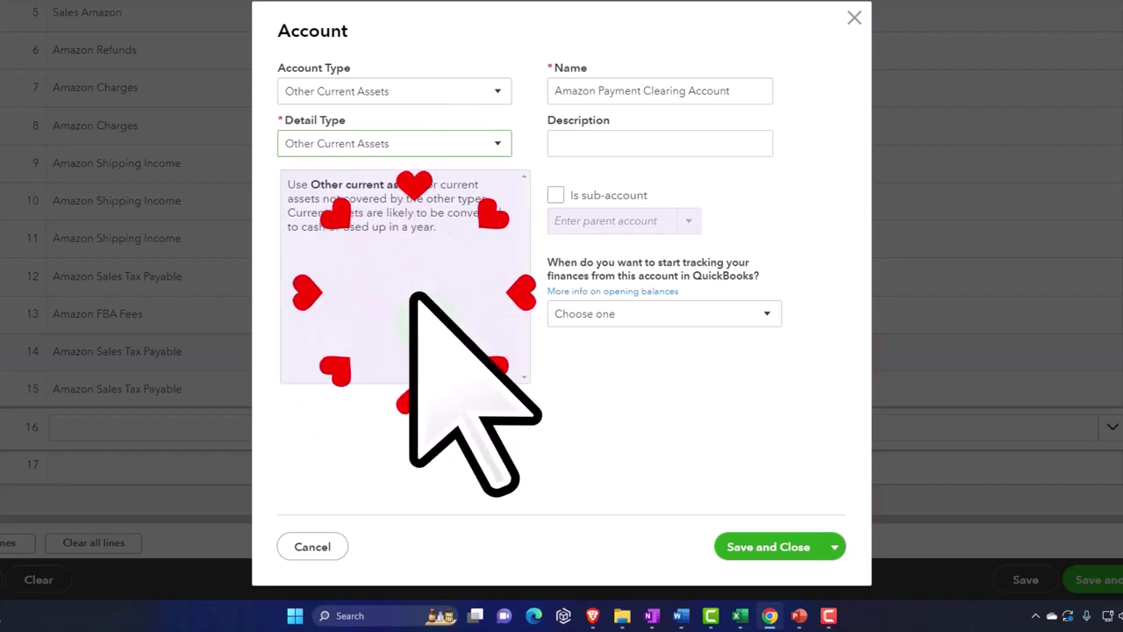
left_click(733, 565)
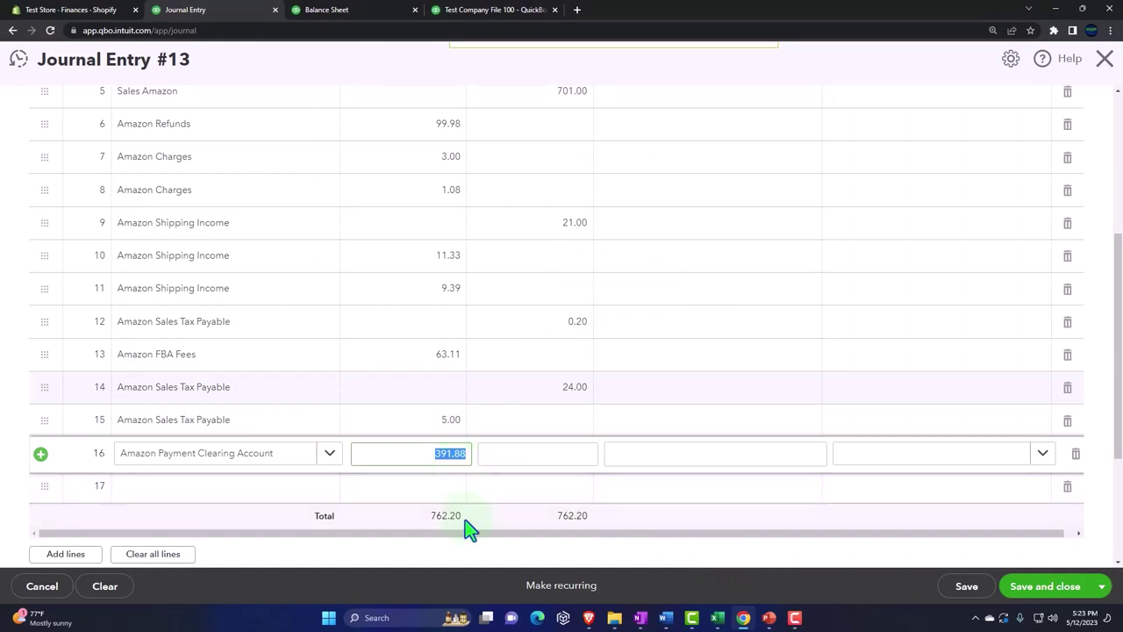
Step: Check the worksheet, then commit line 16's 391.88 debit so both totals equal 762.20
left_click(718, 617)
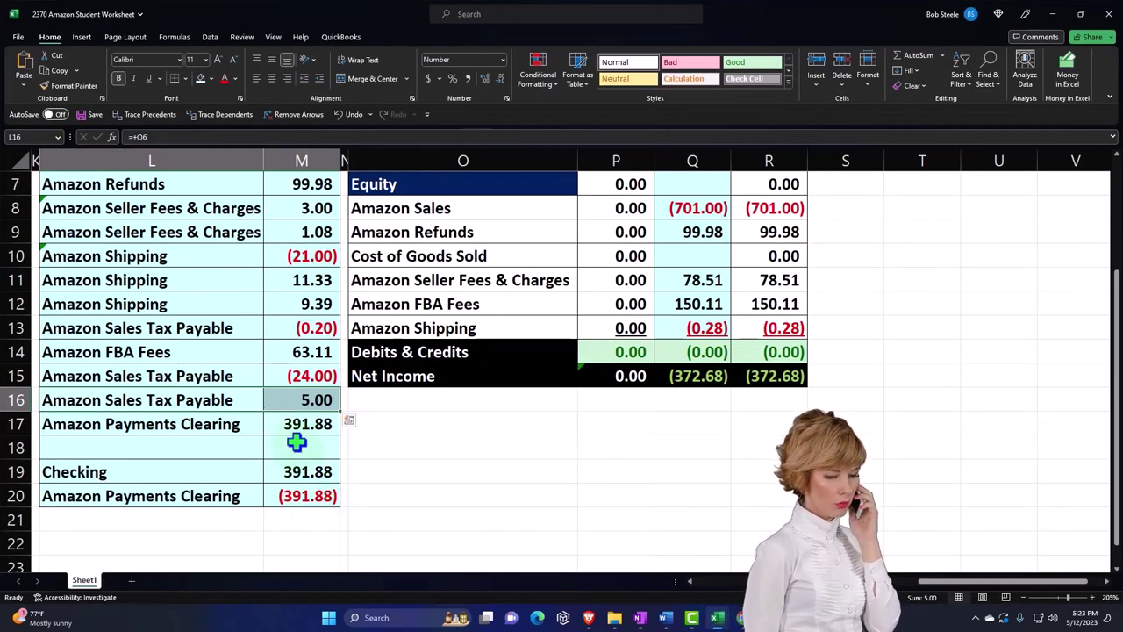
left_click(718, 617)
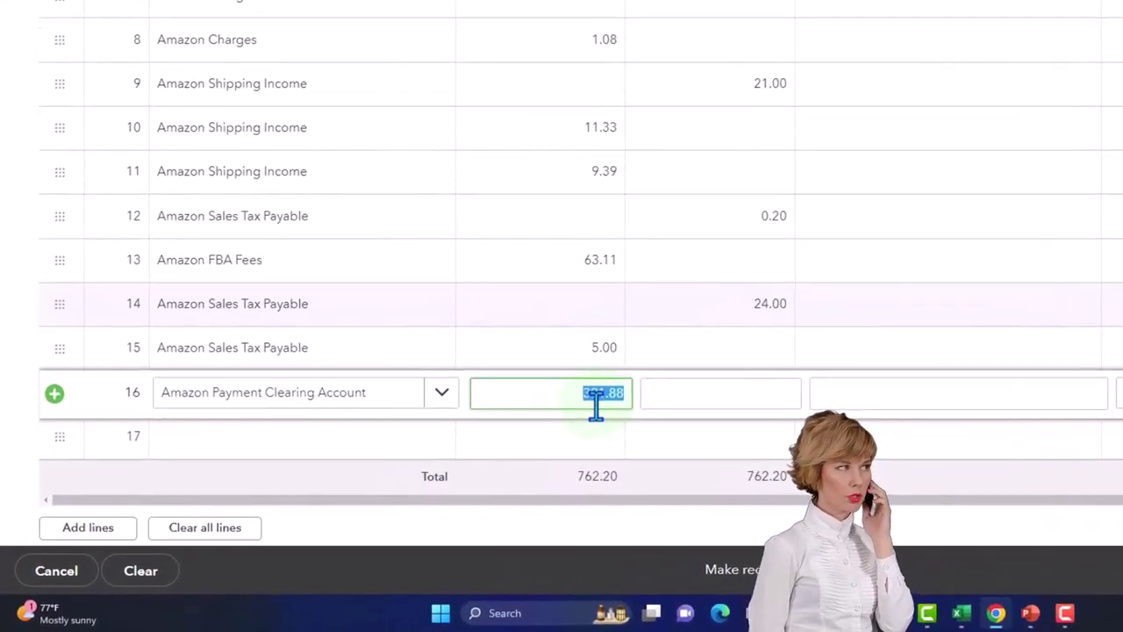
left_click(741, 451)
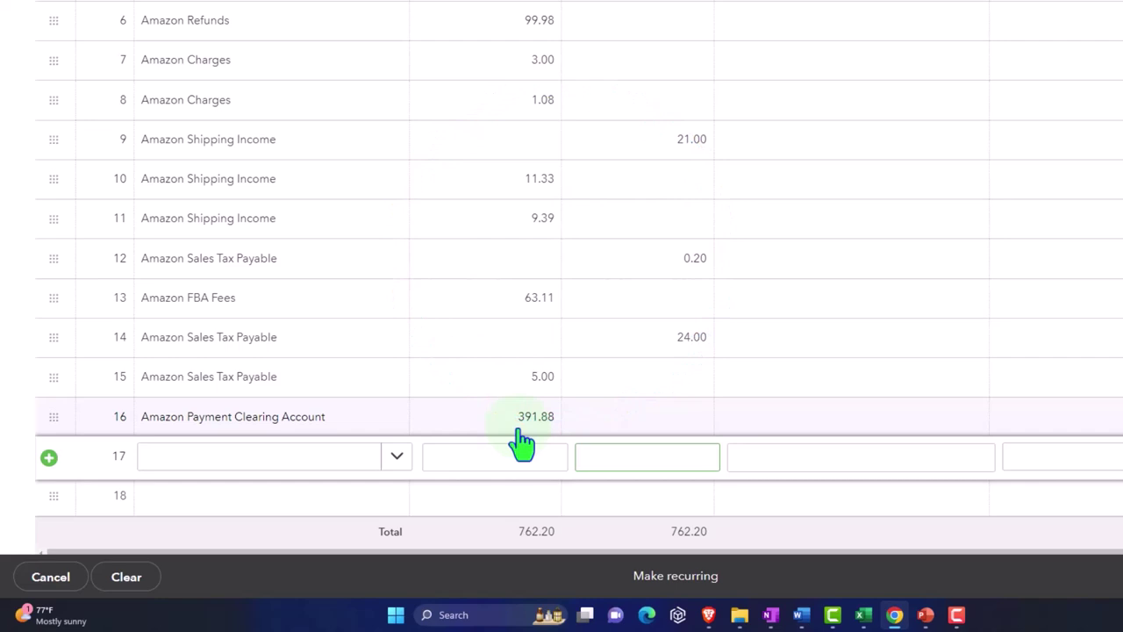
scroll(522, 443, "up", 2)
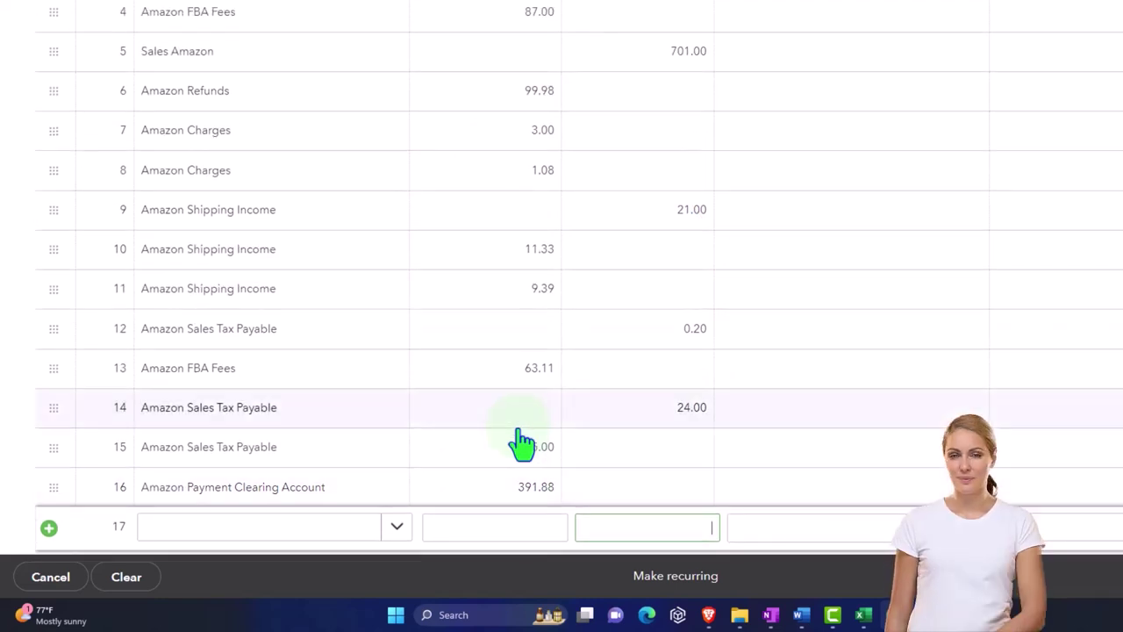
scroll(522, 443, "up", 1)
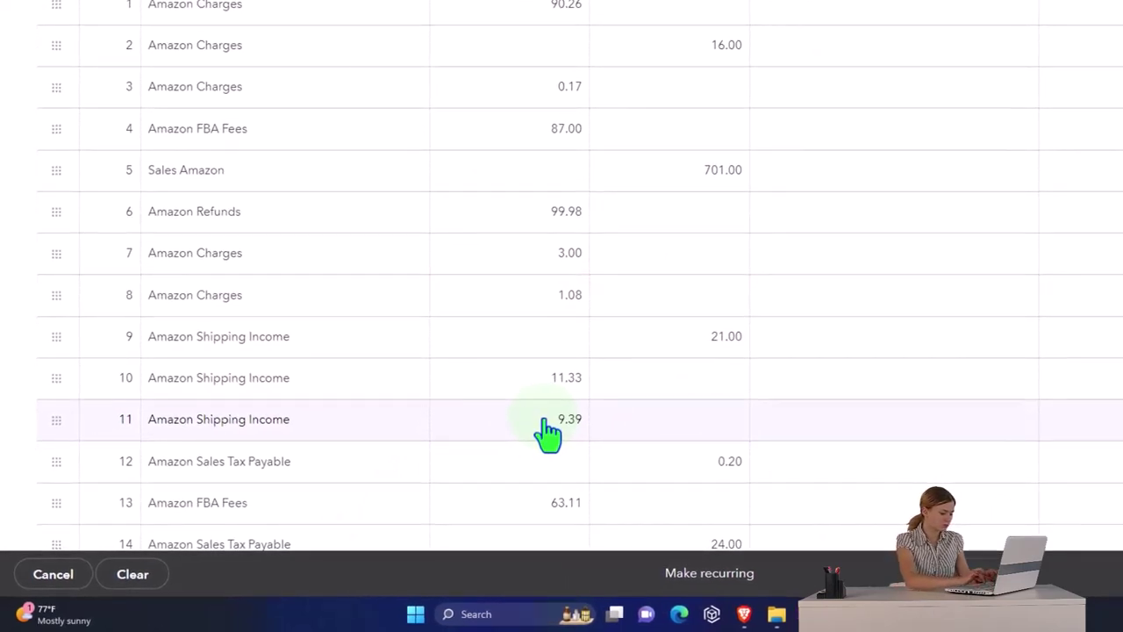
scroll(545, 430, "down", 3)
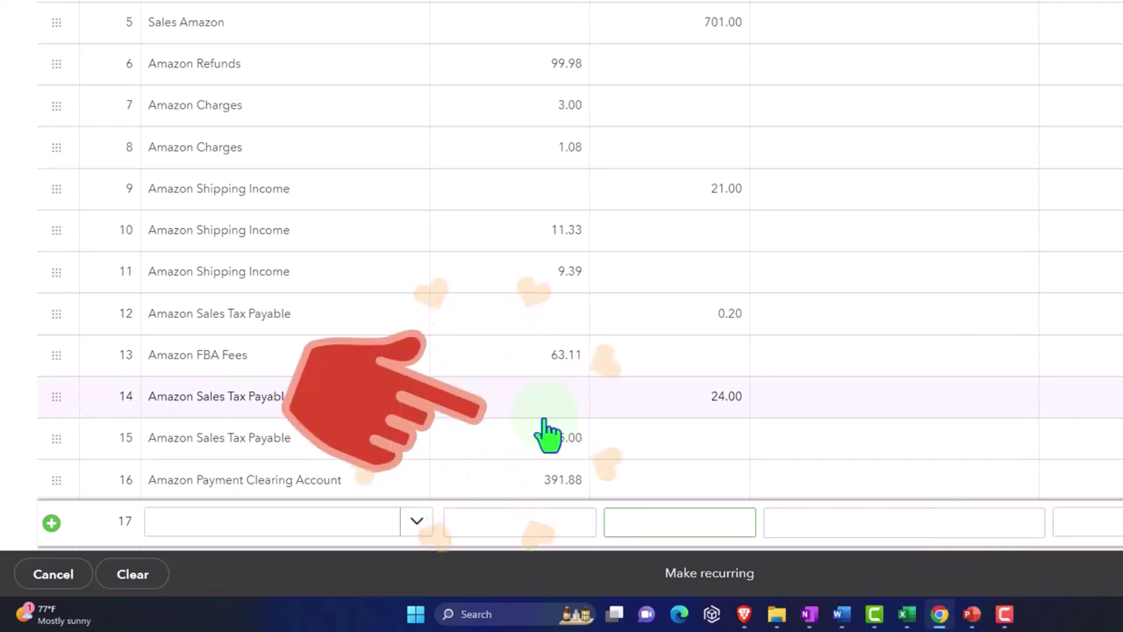
scroll(548, 432, "up", 3)
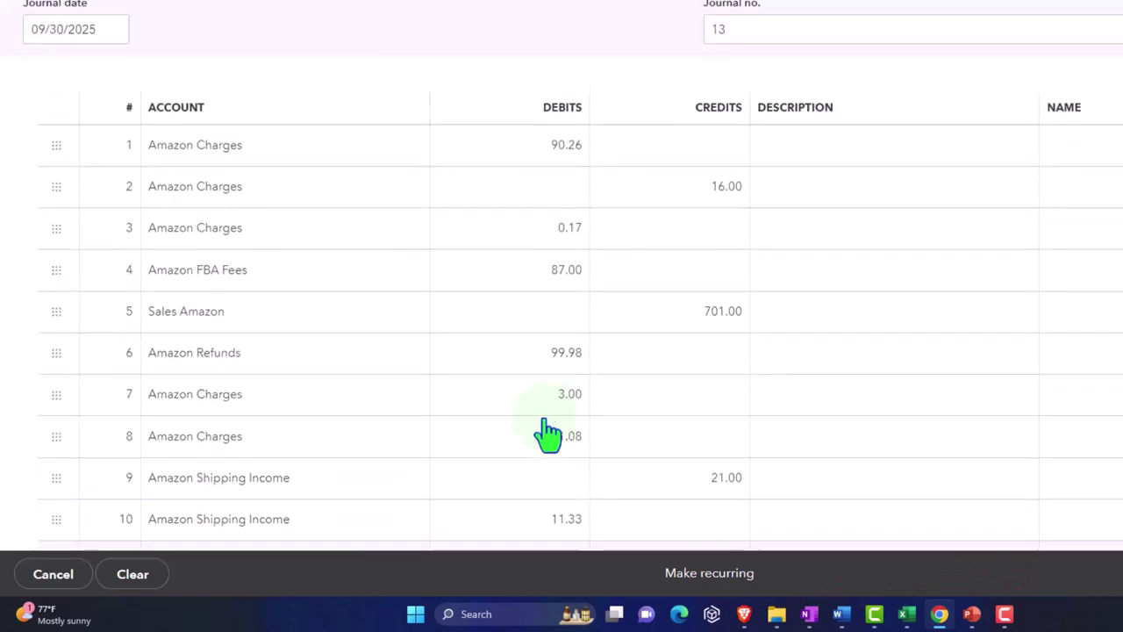
scroll(547, 433, "down", 3)
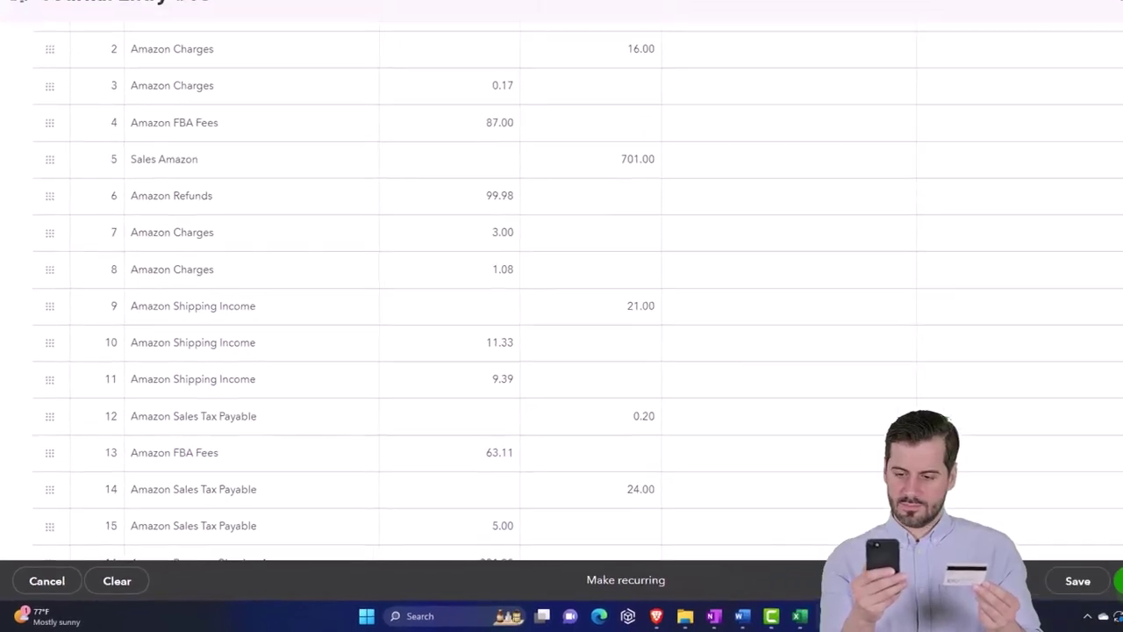
scroll(608, 539, "up", 3)
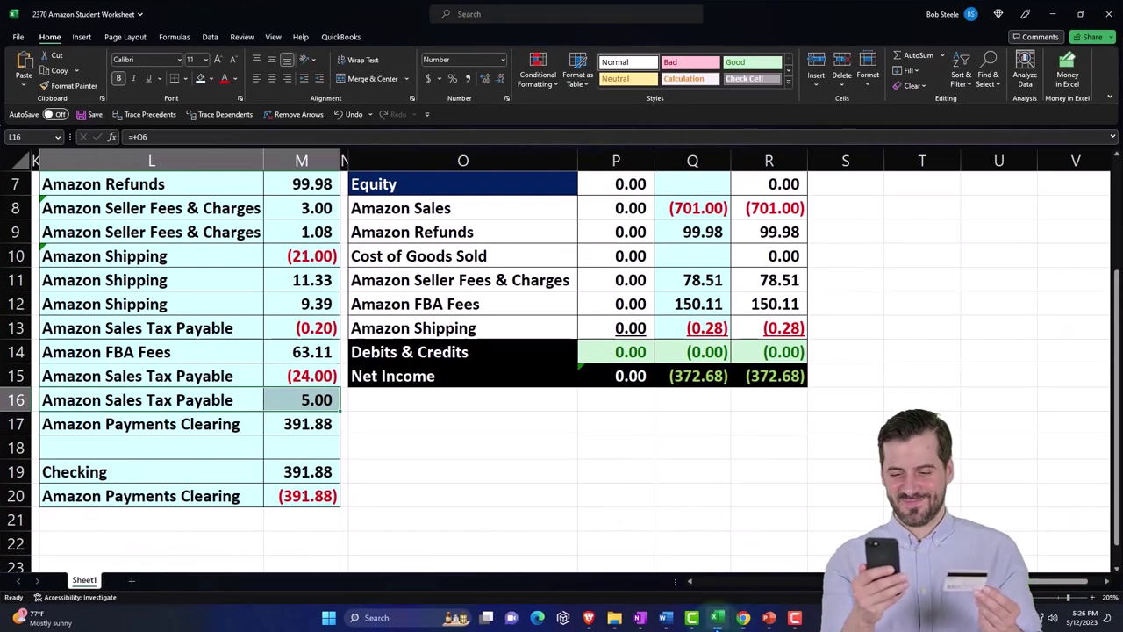
Step: Bring up the Amazon Excel worksheet and scroll across to compare settlement and clearing columns
left_click(716, 617)
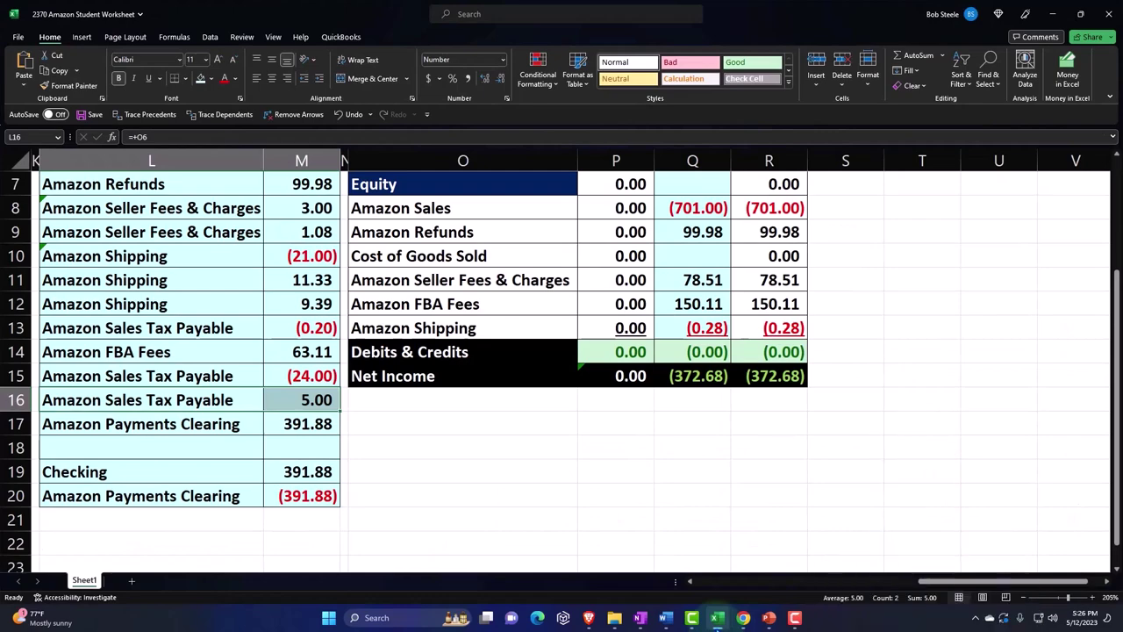
left_click_drag(948, 579, 488, 537)
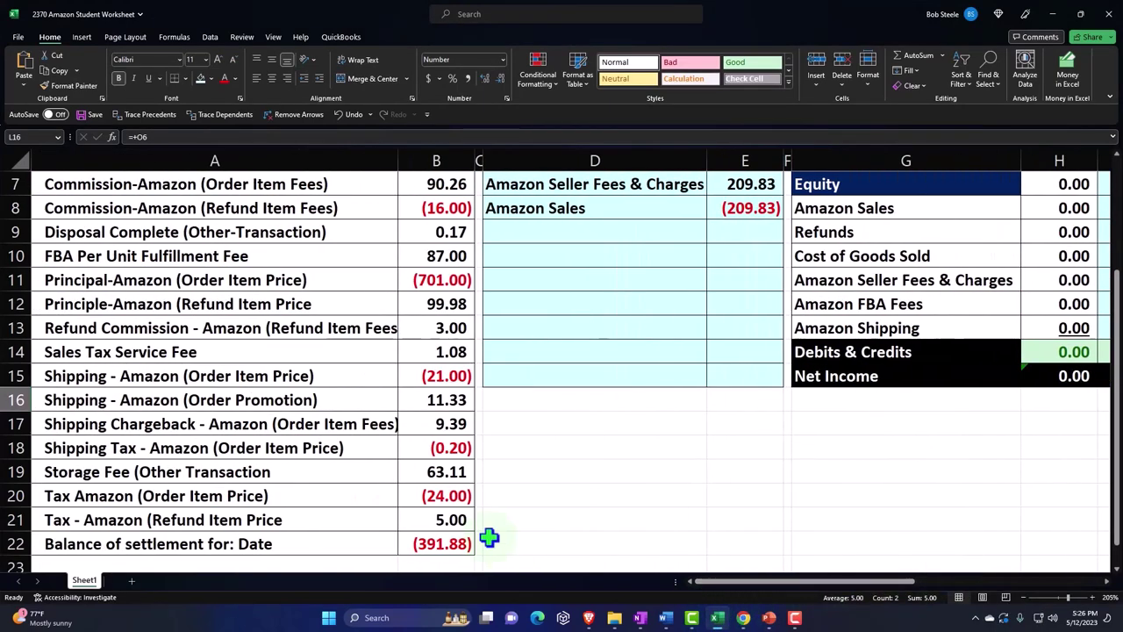
left_click_drag(823, 586, 983, 582)
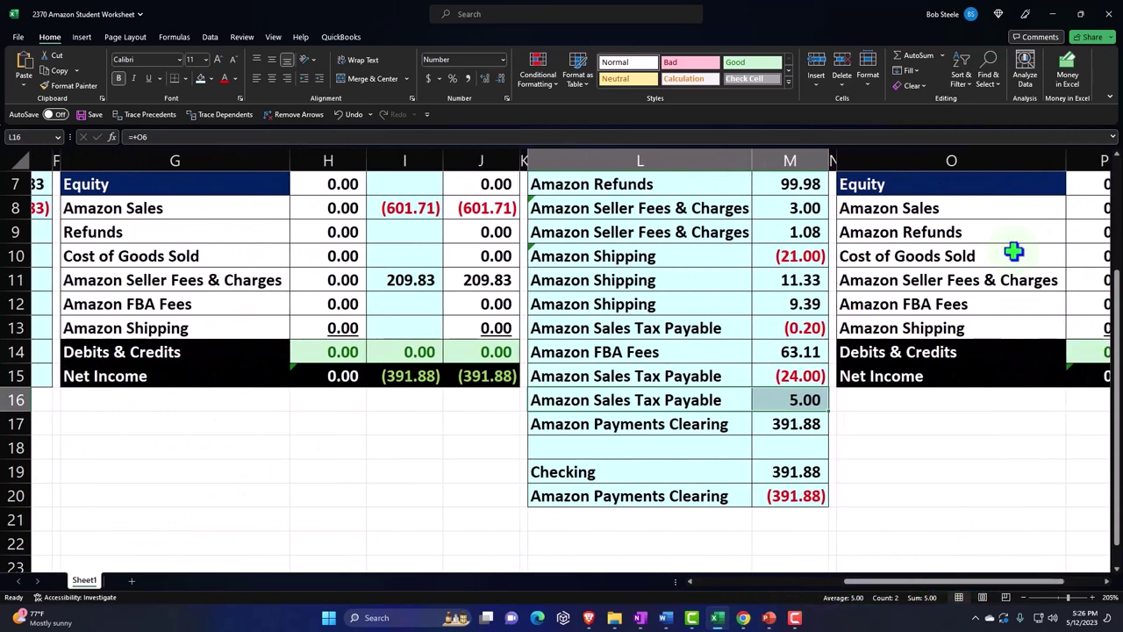
Step: Change Journal Entry #13's date to 09/25/2025 and save and close it
left_click(1053, 14)
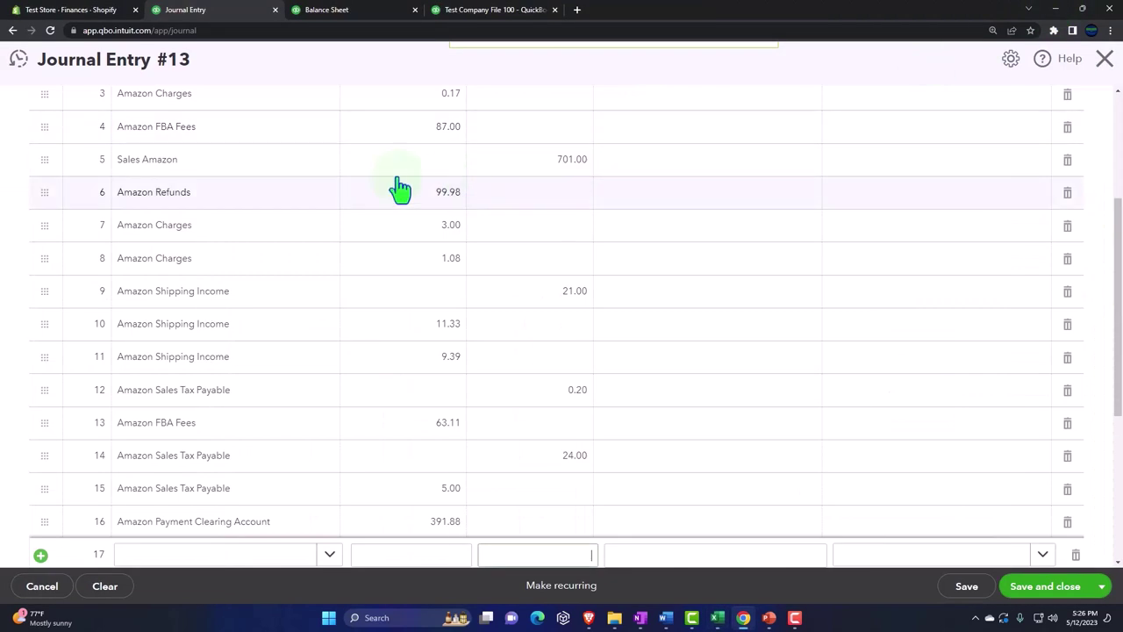
scroll(214, 315, "up", 5)
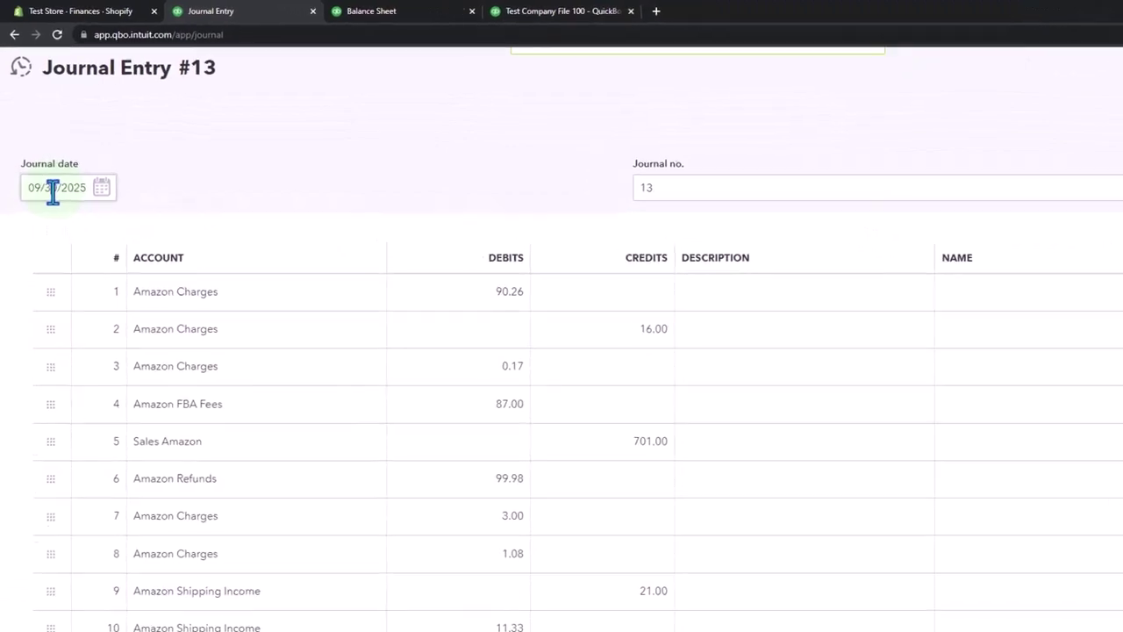
double_click(53, 193)
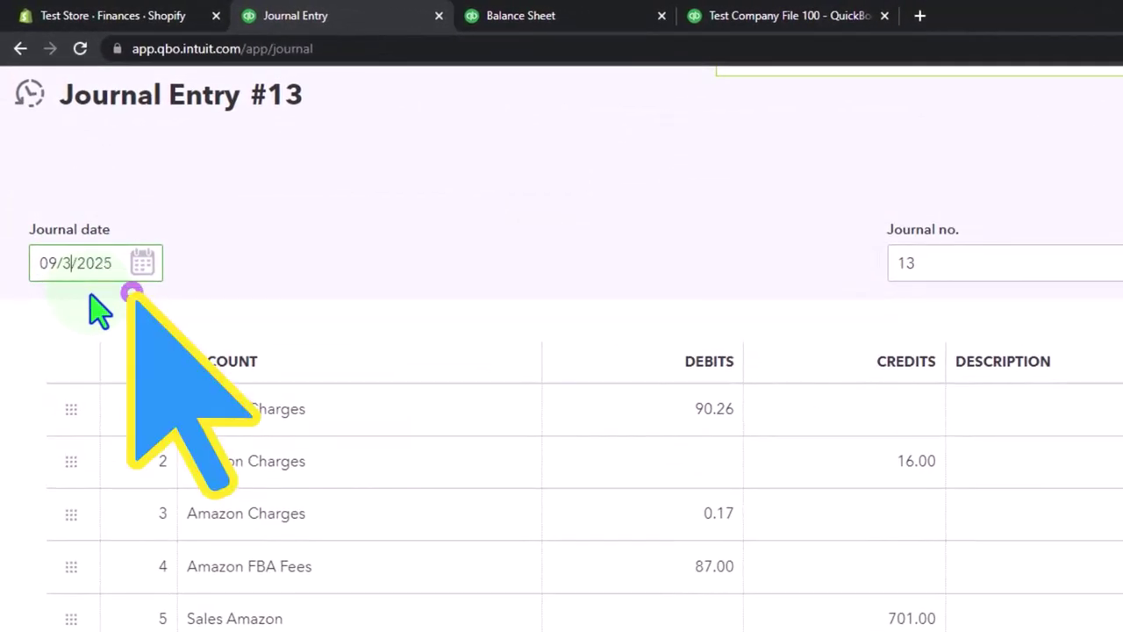
key("BackSpace")
type("25/2025")
scroll(133, 296, "down", 4)
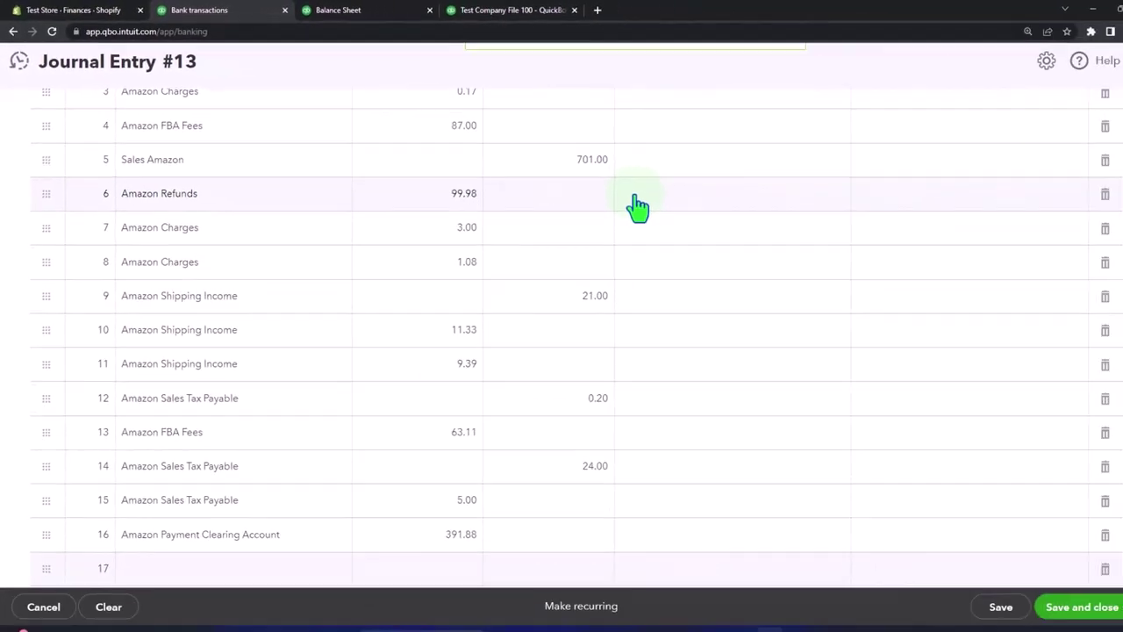
key("ctrl+alt+d")
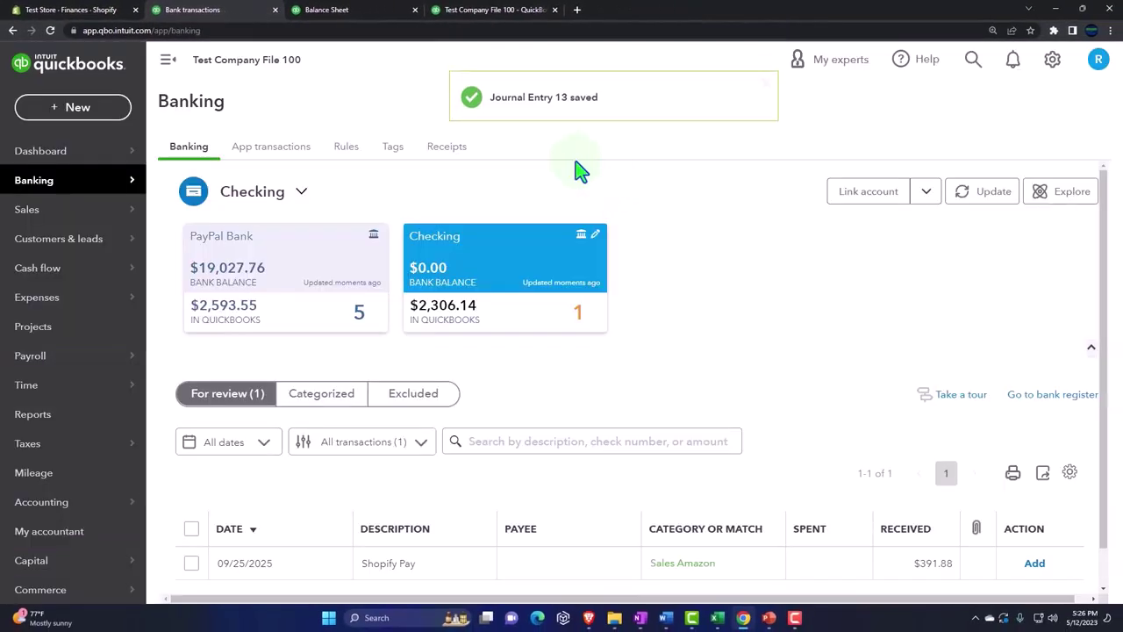
Step: Run the Balance Sheet by month for 09/01/2025 through 09/30/2025
left_click(326, 10)
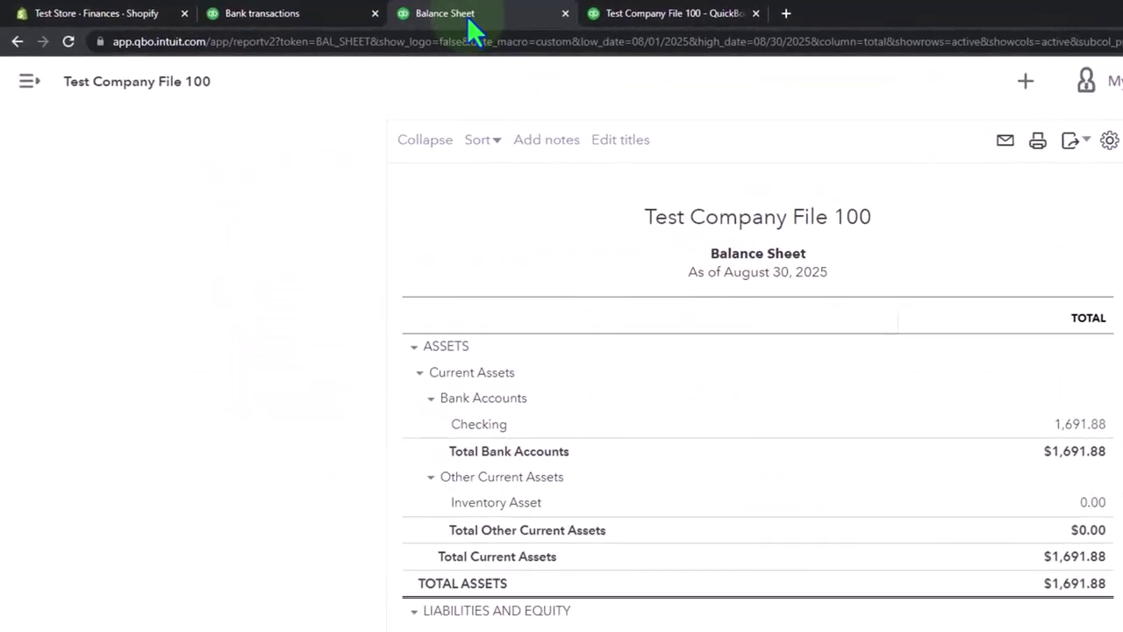
scroll(457, 386, "up", 1)
left_click(343, 248)
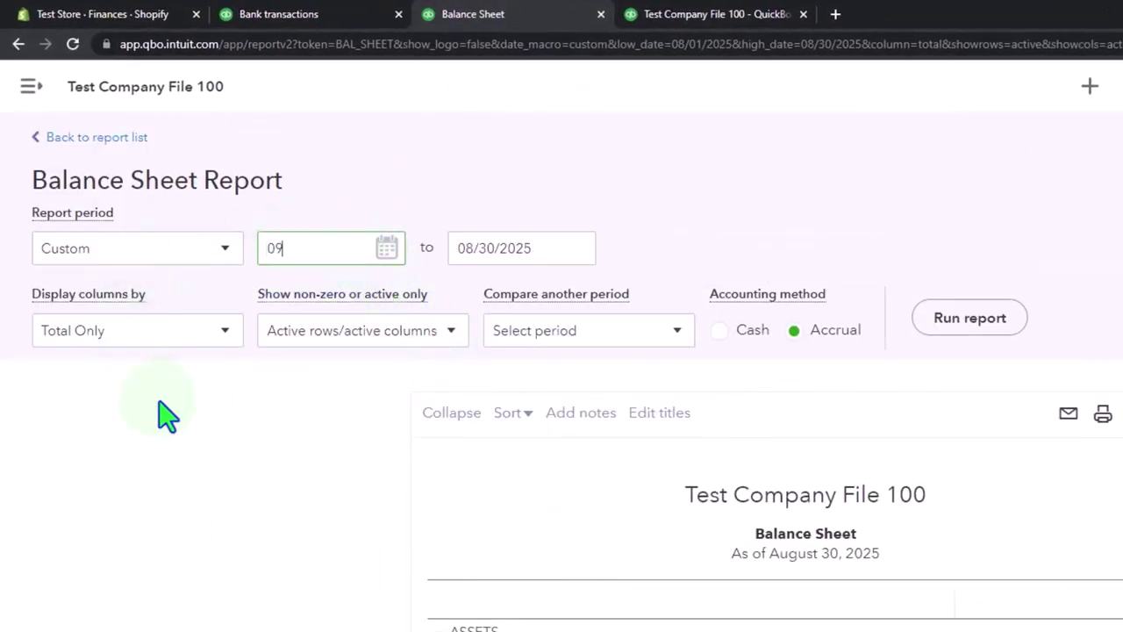
type("09/01/2025")
key("Tab")
type("09")
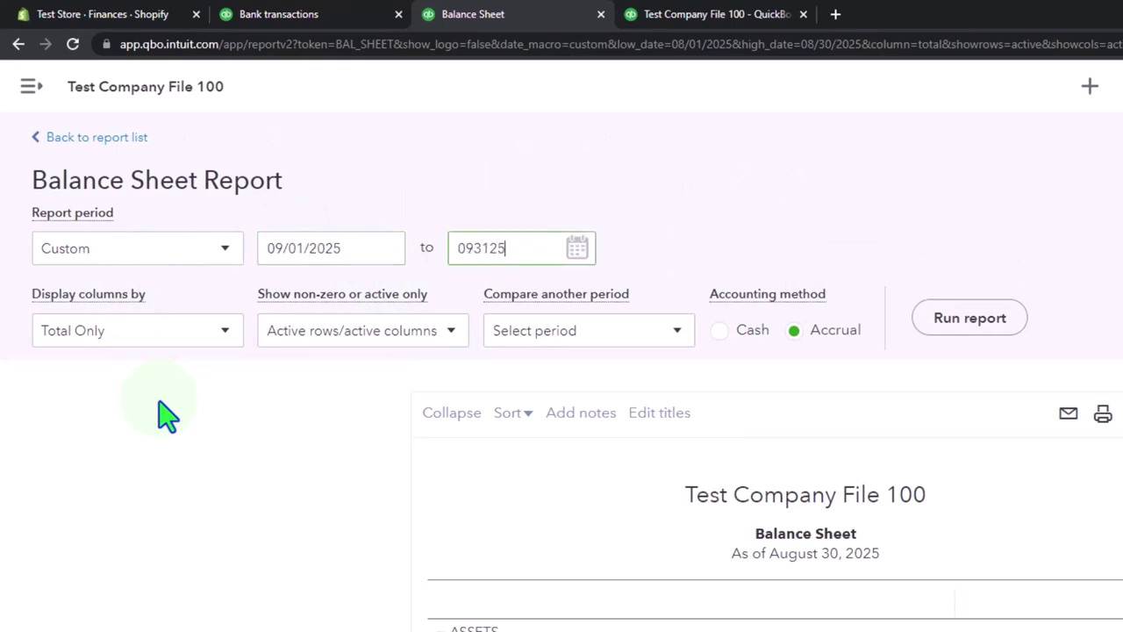
left_click(167, 416)
left_click(214, 342)
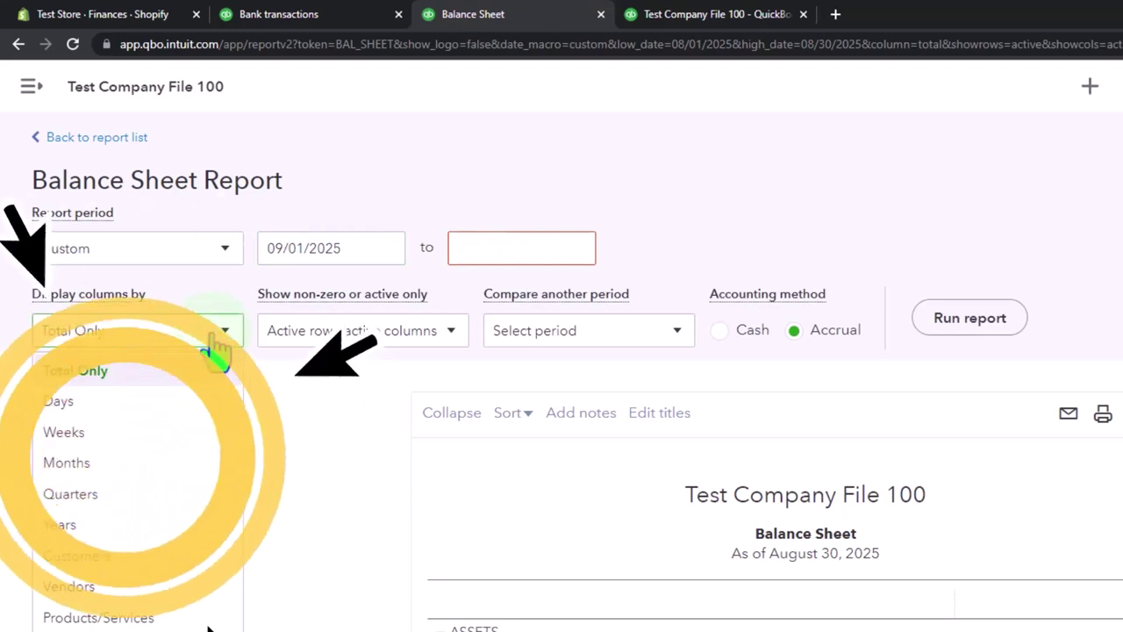
left_click(145, 462)
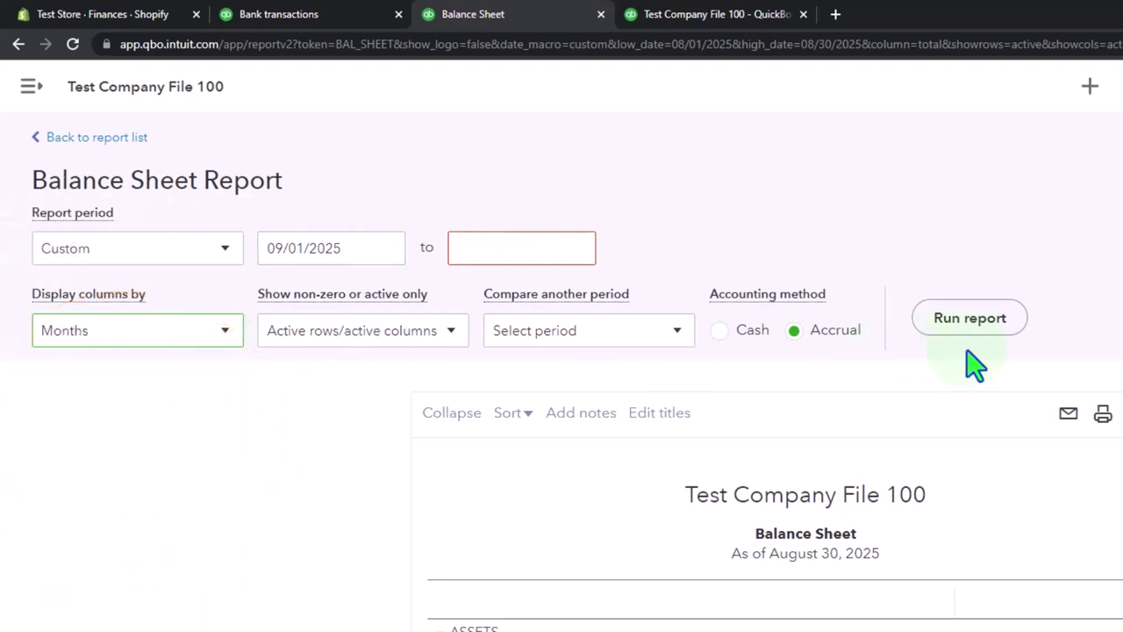
left_click(971, 323)
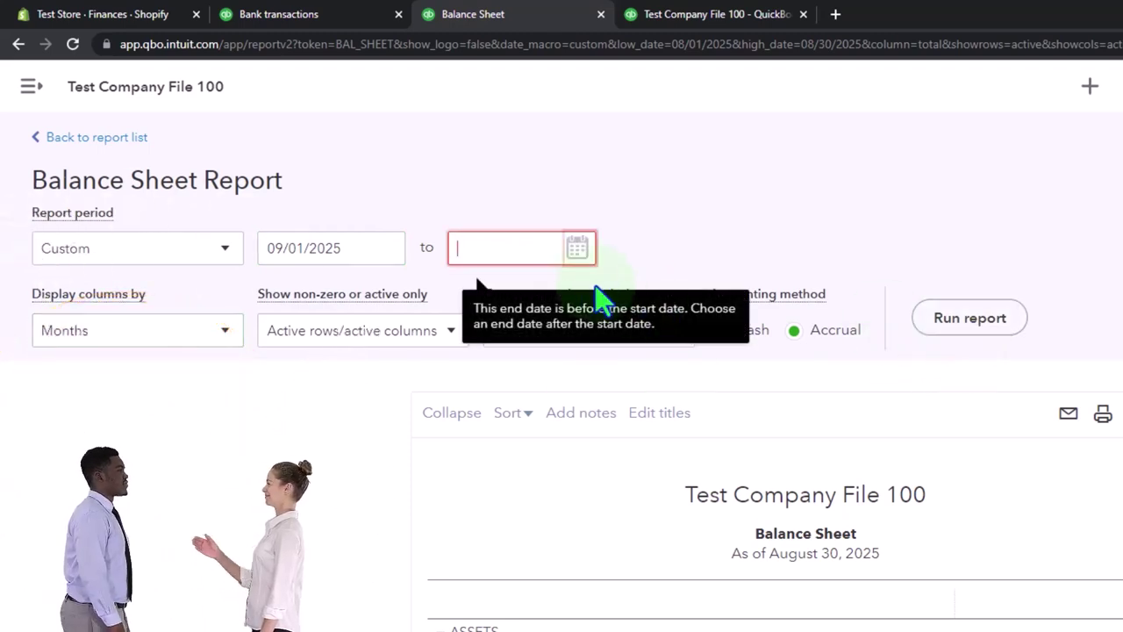
type("0930")
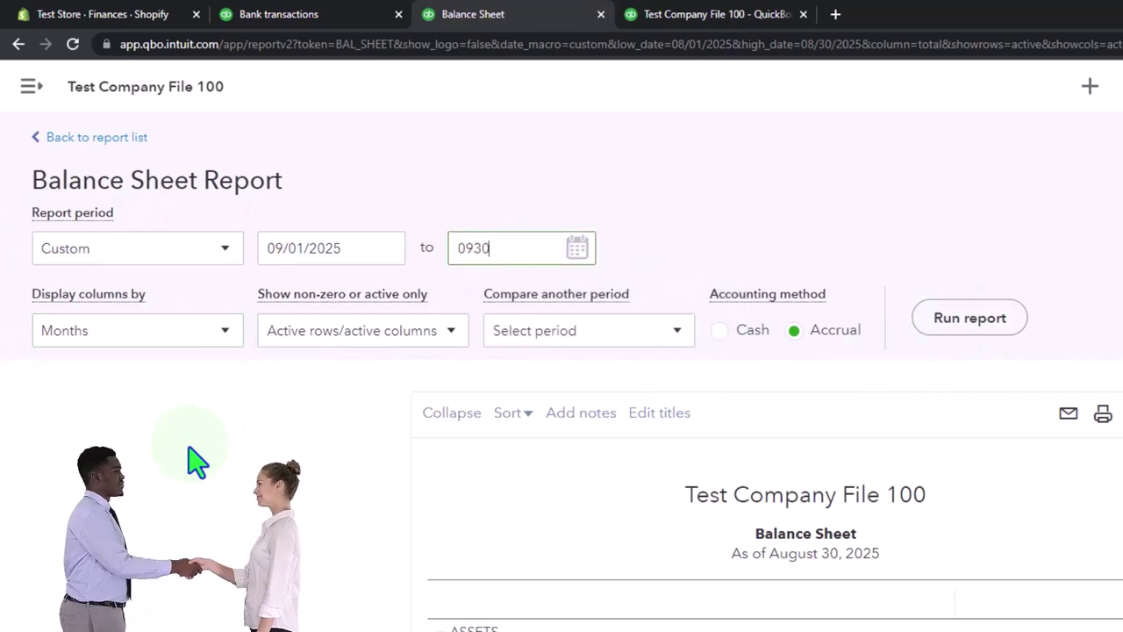
key("Tab")
left_click(960, 330)
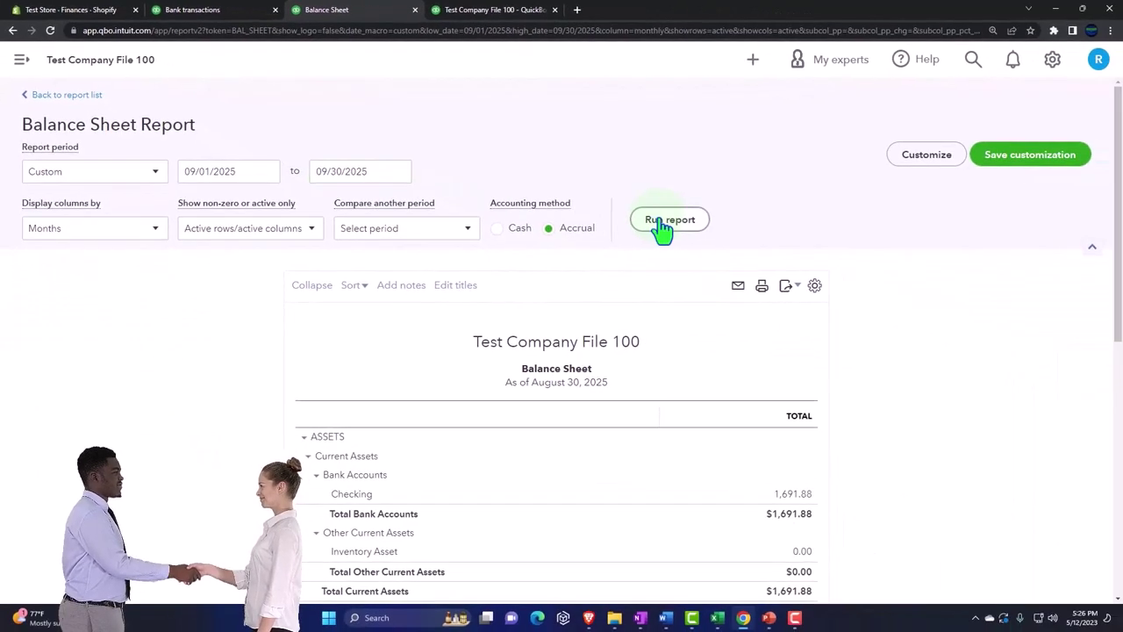
Step: Move the Balance Sheet start date back to 08/01/2025 and rerun it
scroll(662, 228, "down", 2)
key("ctrl+plus")
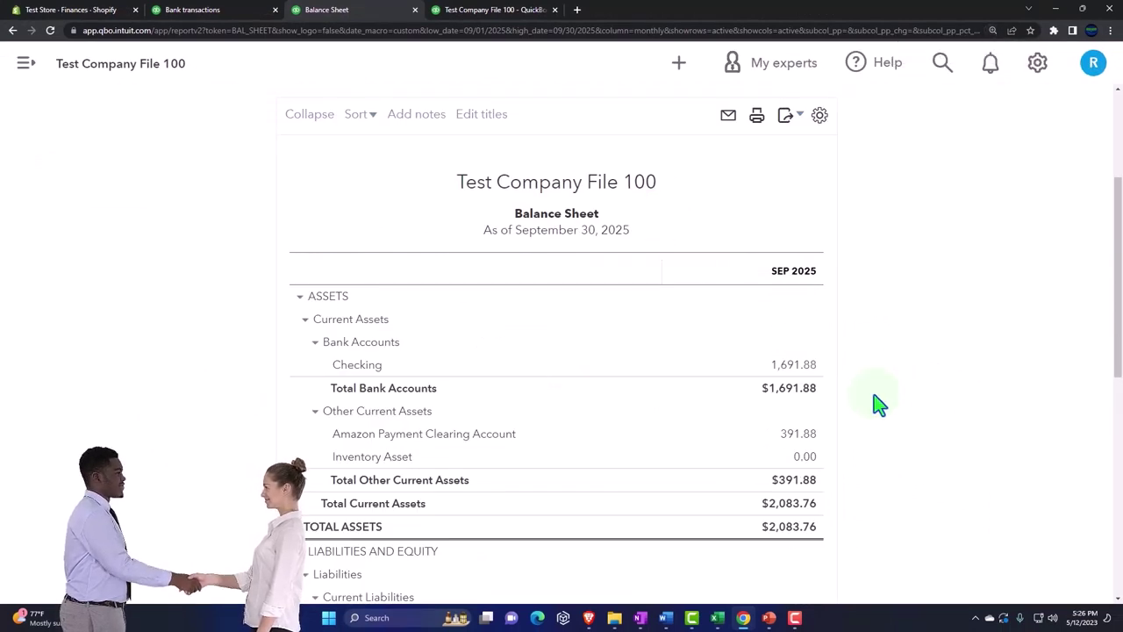
scroll(514, 356, "up", 2)
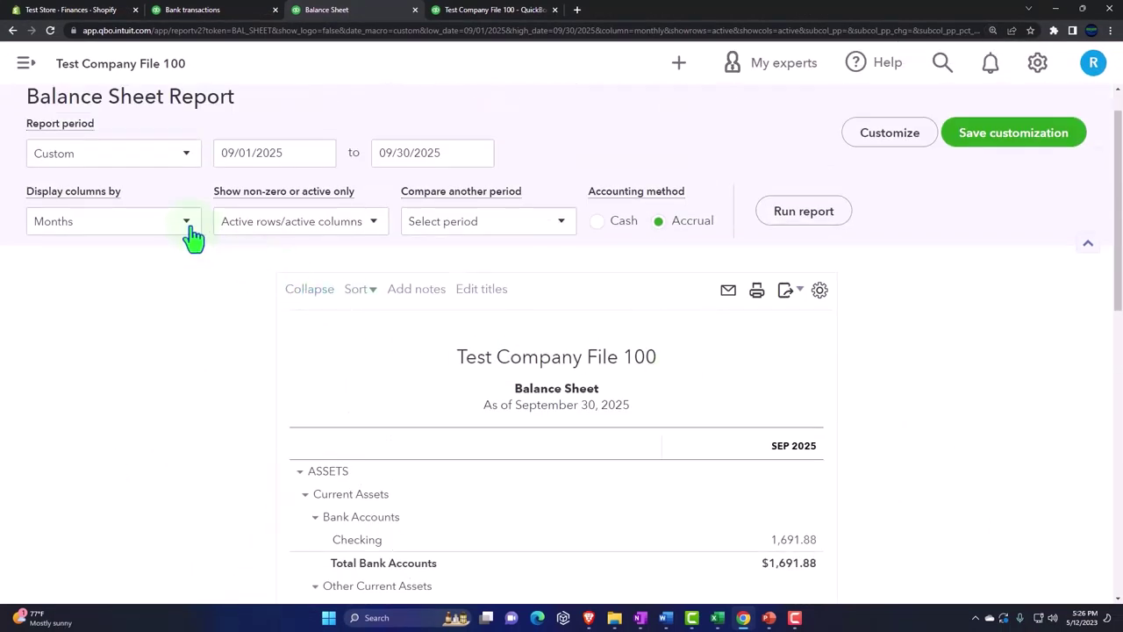
left_click(238, 149)
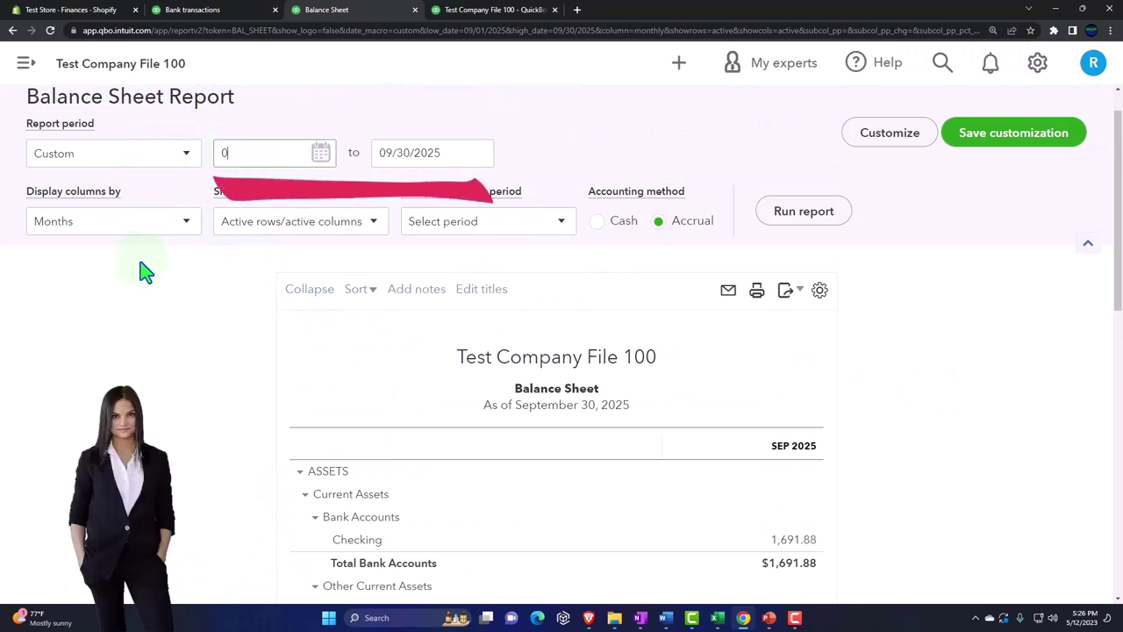
type("08/01/2025")
key("Tab")
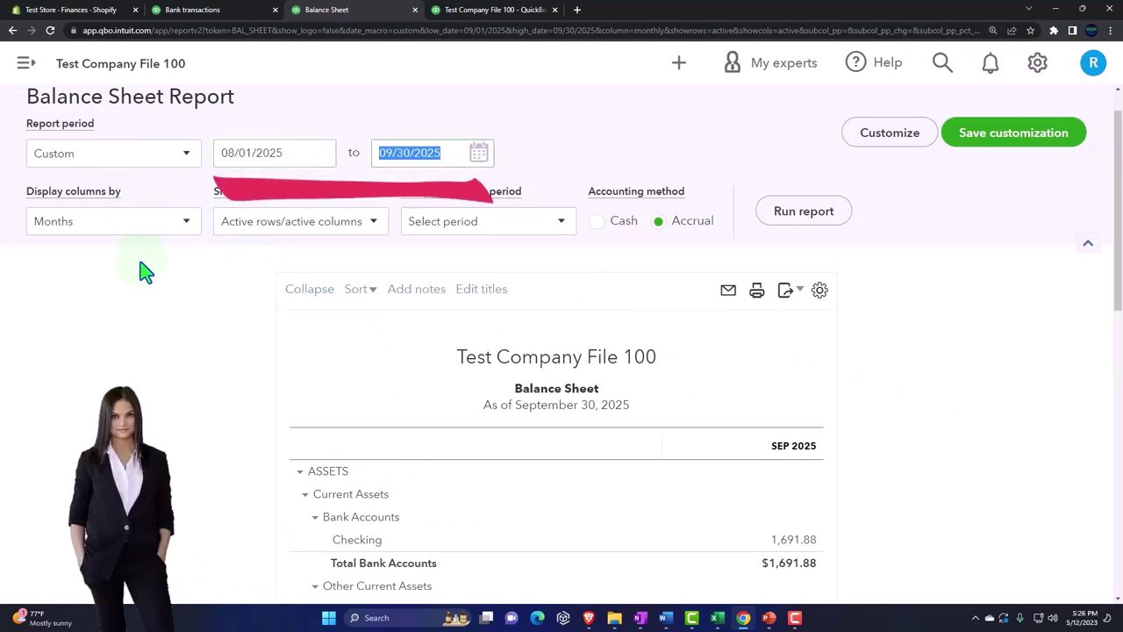
left_click(803, 212)
scroll(818, 228, "down", 2)
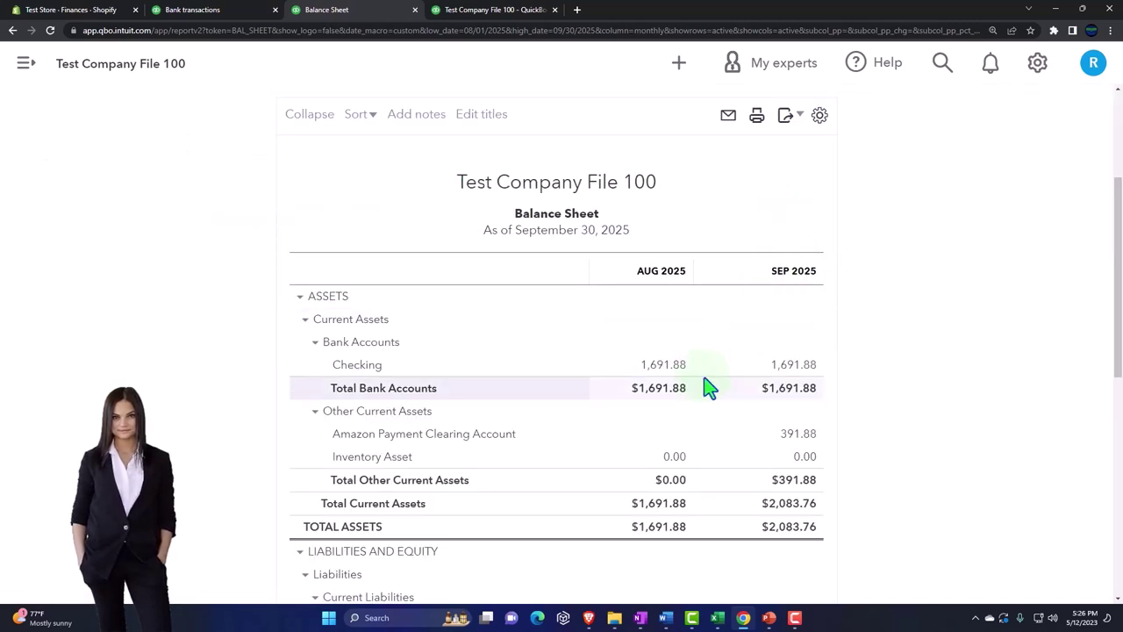
left_click(786, 367)
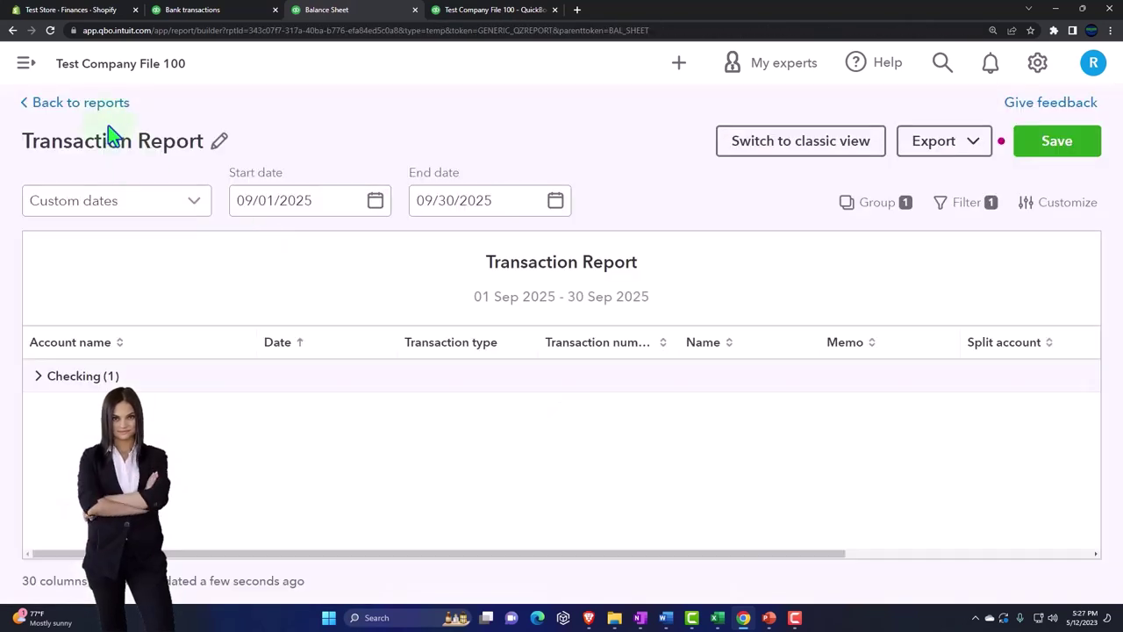
left_click(81, 104)
left_click(570, 368)
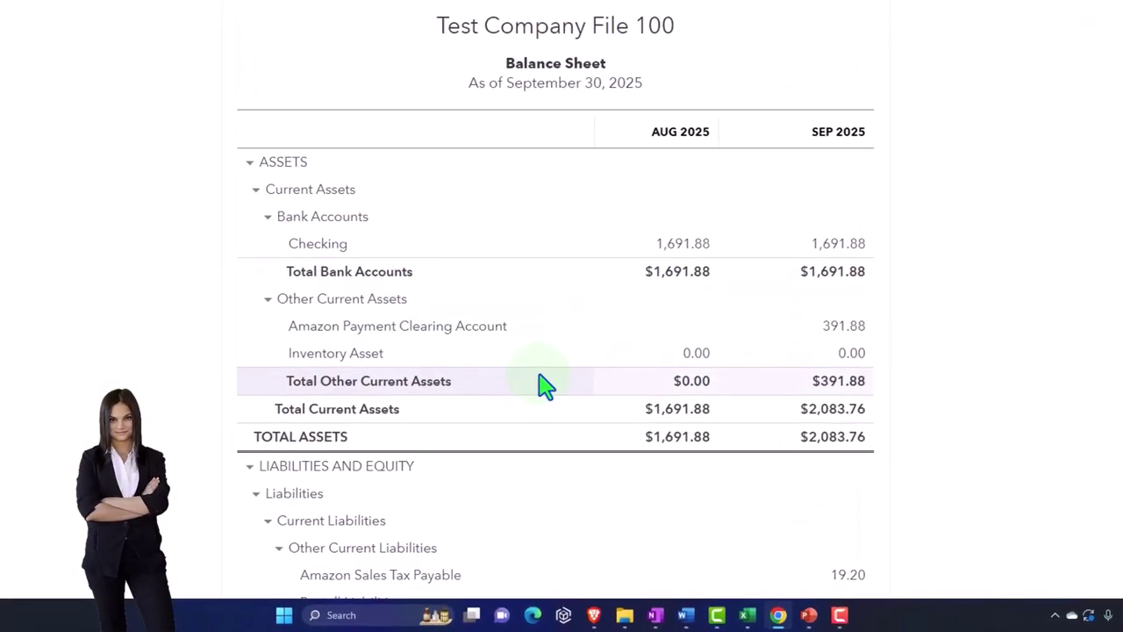
scroll(544, 397, "down", 3)
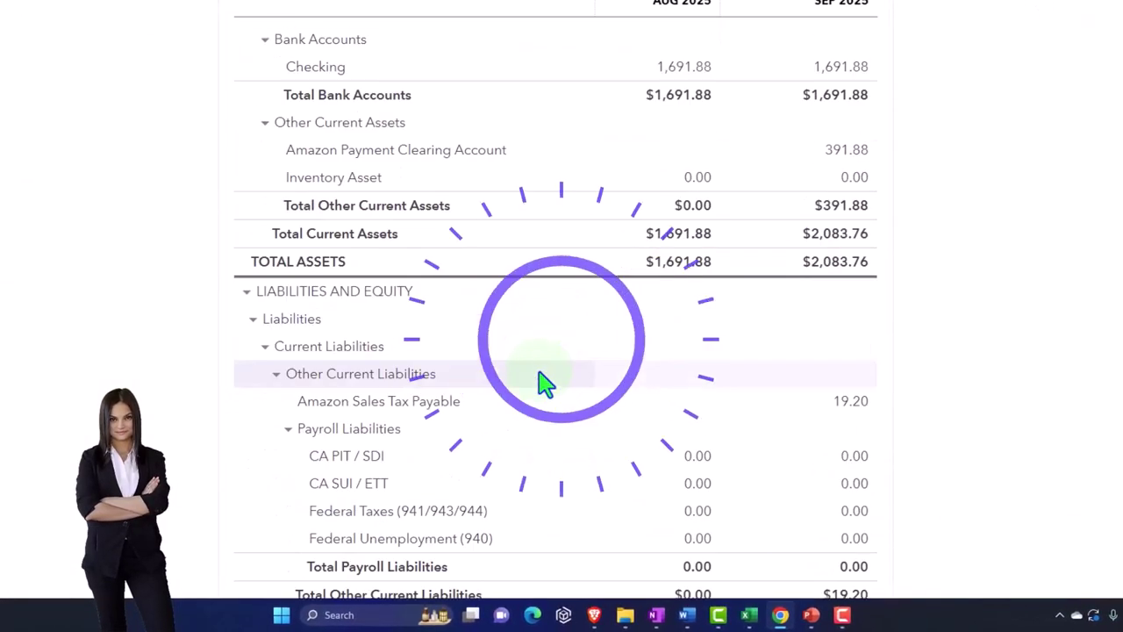
scroll(544, 382, "down", 2)
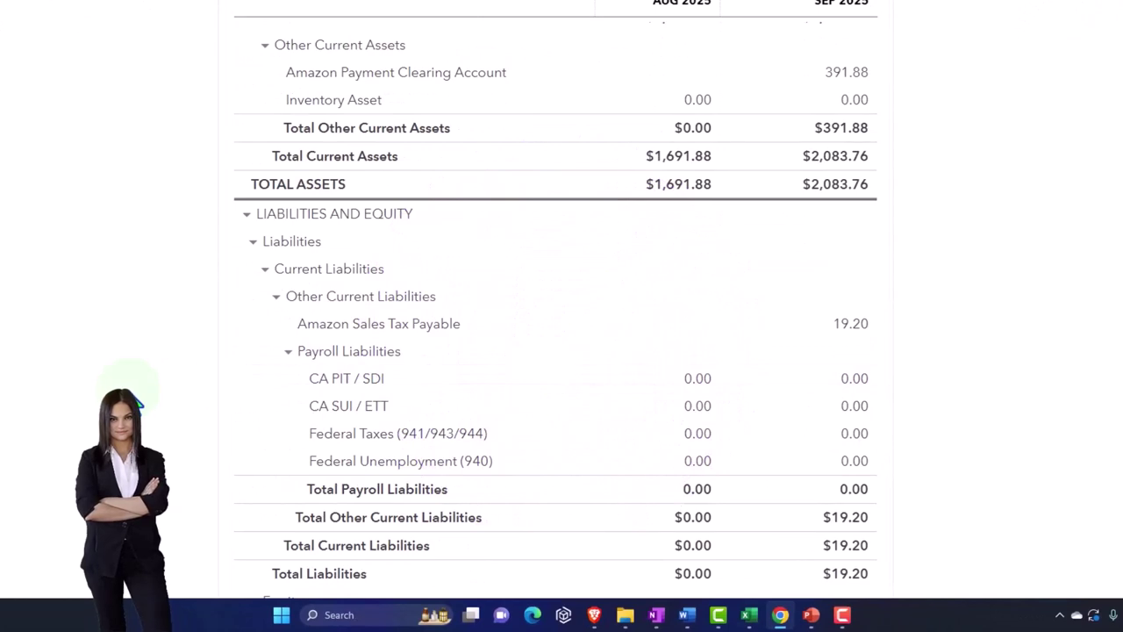
scroll(136, 399, "up", 2)
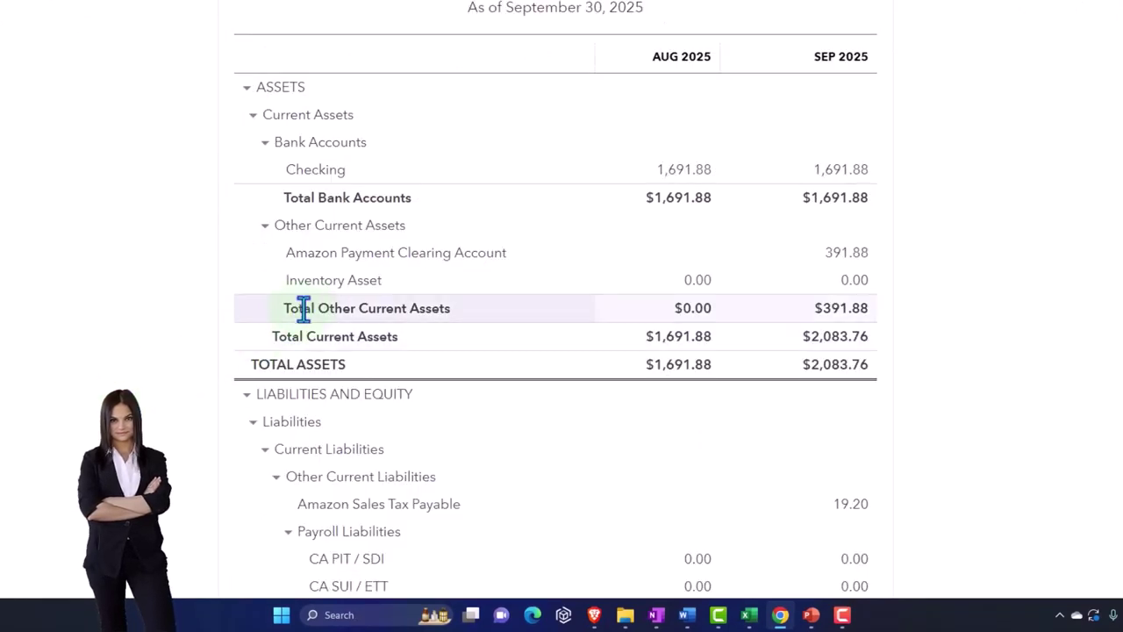
key("ctrl+plus")
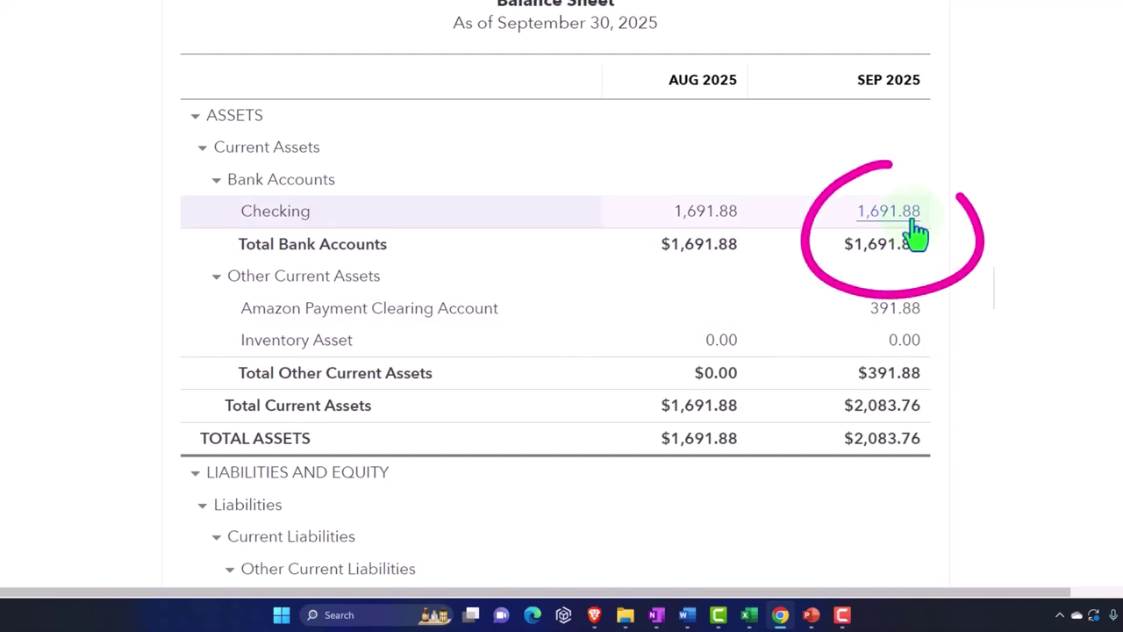
scroll(922, 235, "down", 2)
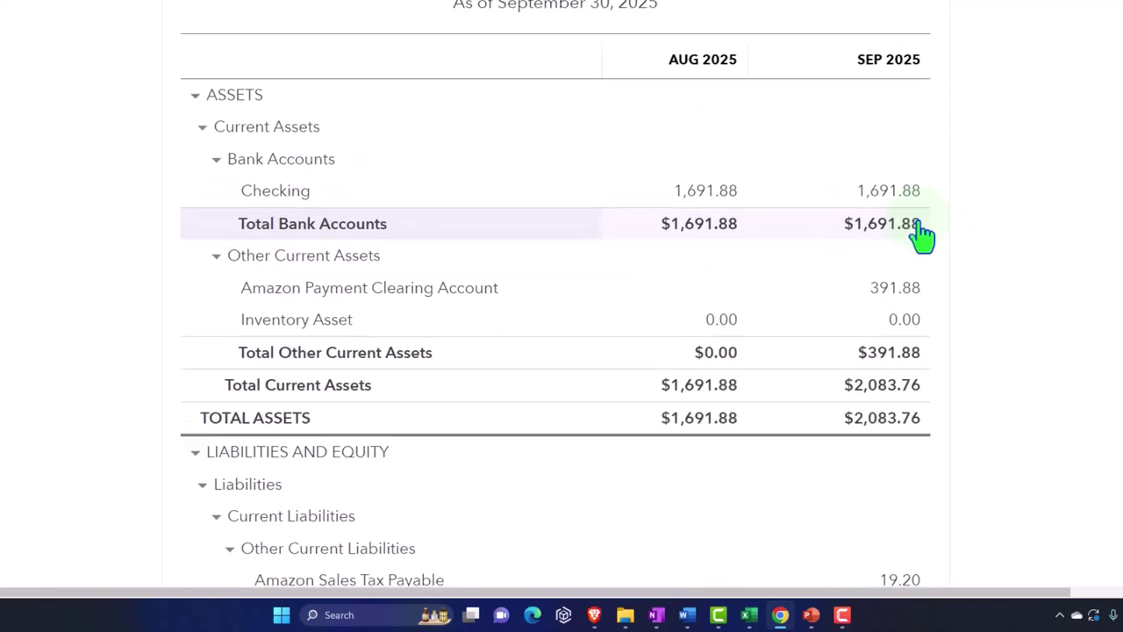
scroll(922, 235, "up", 2)
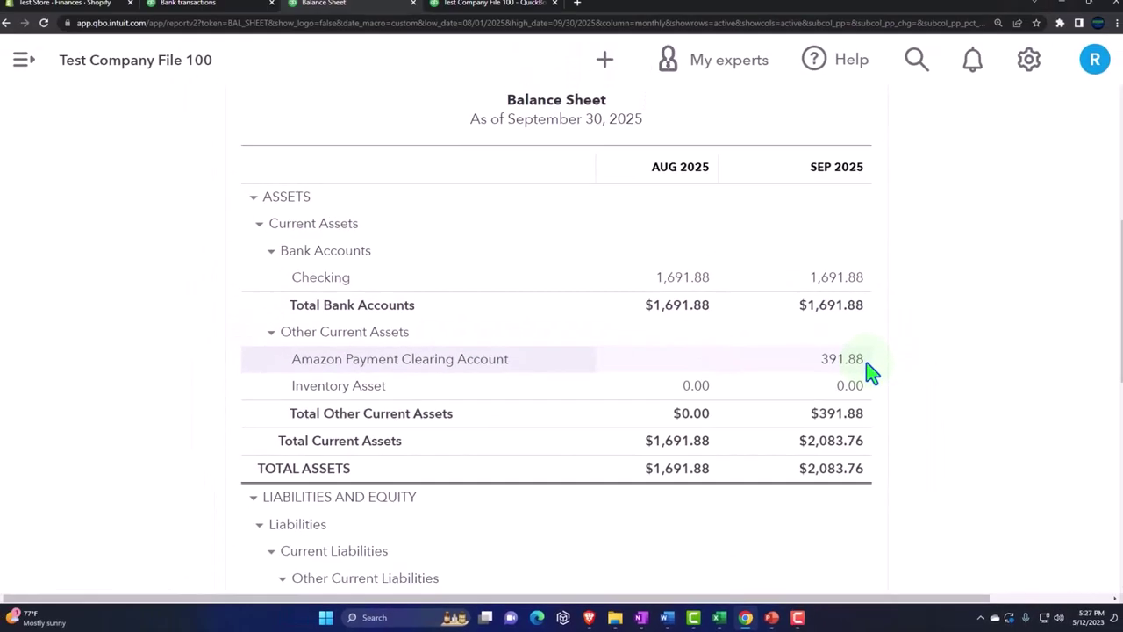
Step: Set the Profit and Loss end date to 09/30/2025, display columns by Months, and rerun
left_click(495, 4)
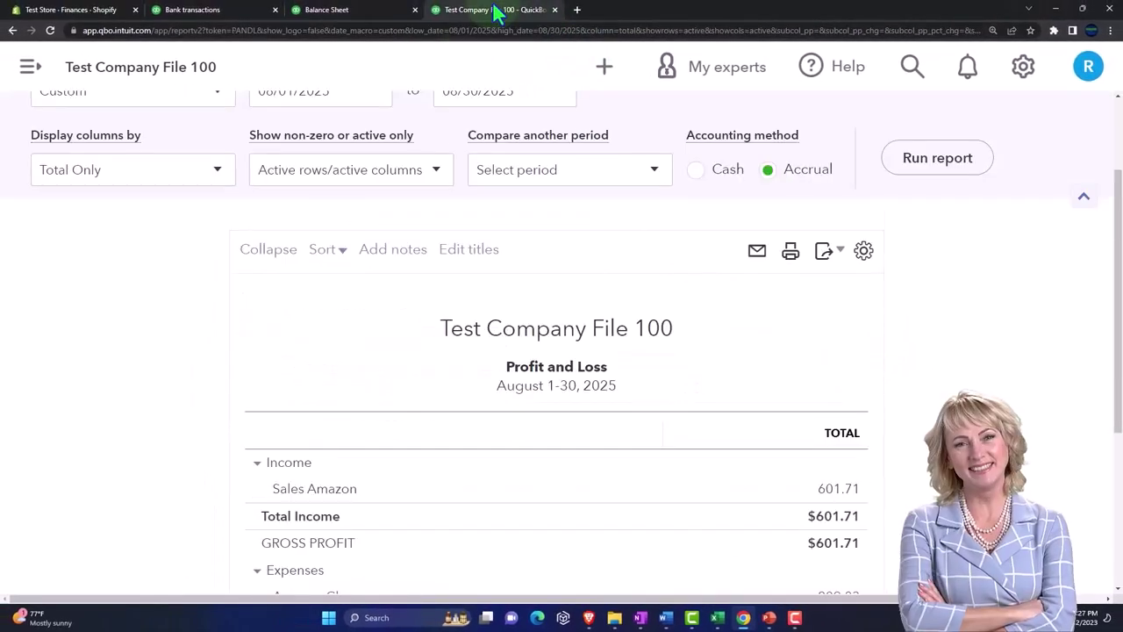
scroll(298, 338, "up", 2)
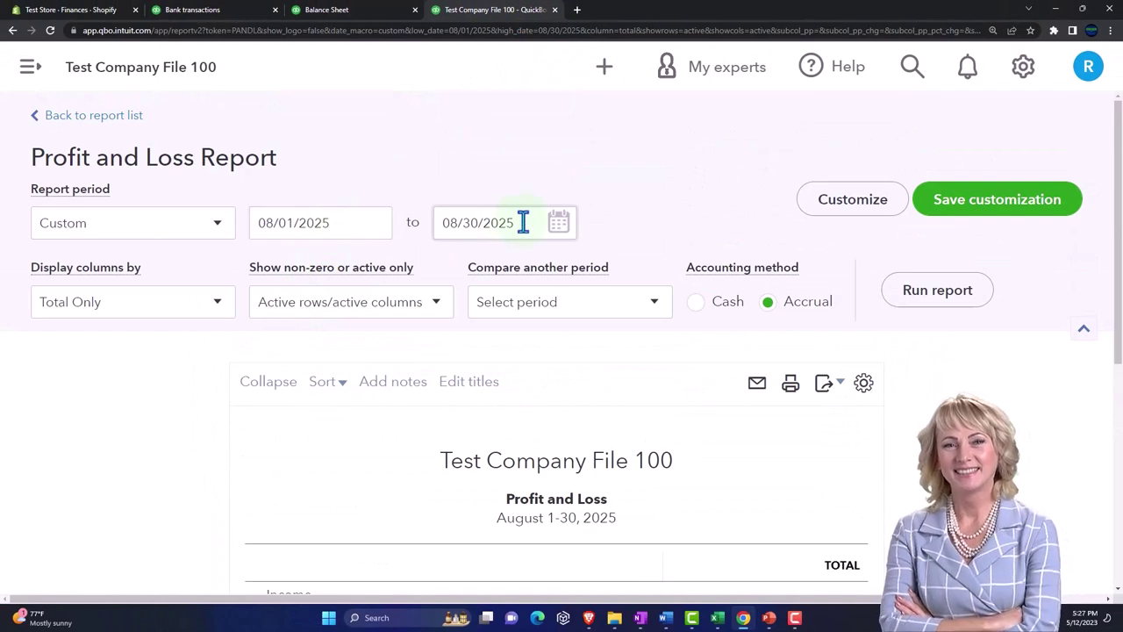
left_click(519, 218)
type("0")
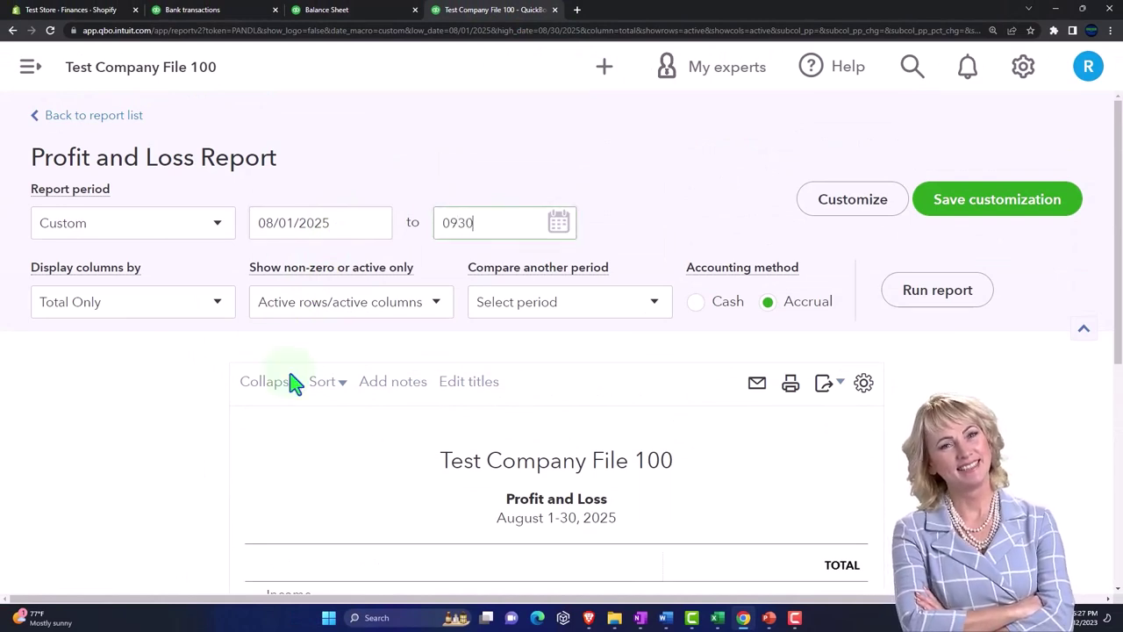
type("9/30/2025")
key("Tab")
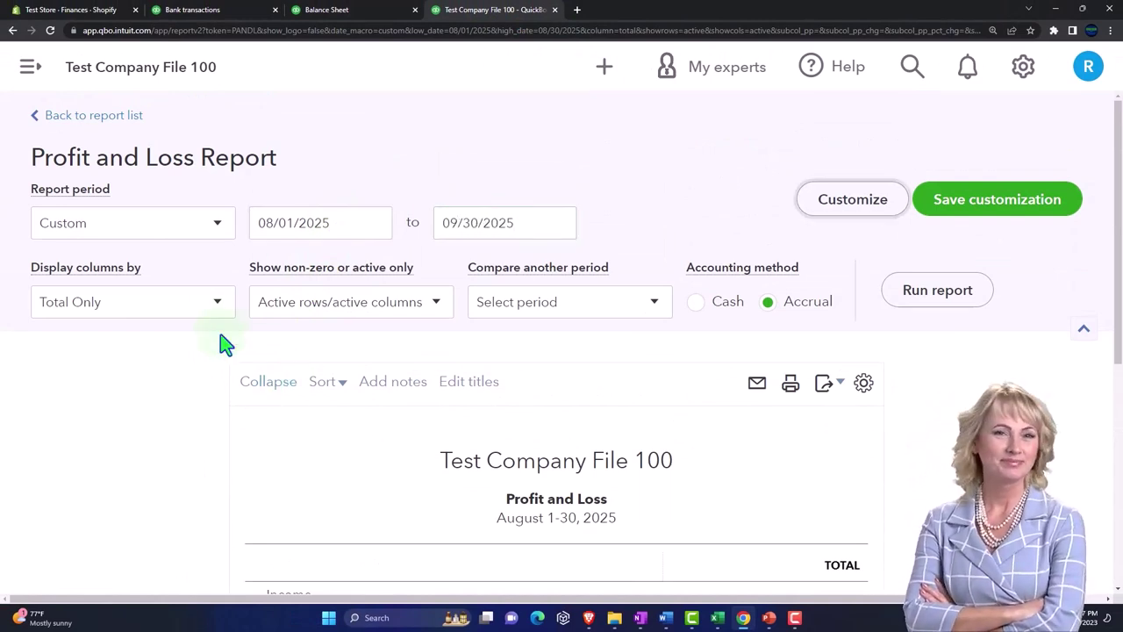
left_click(220, 305)
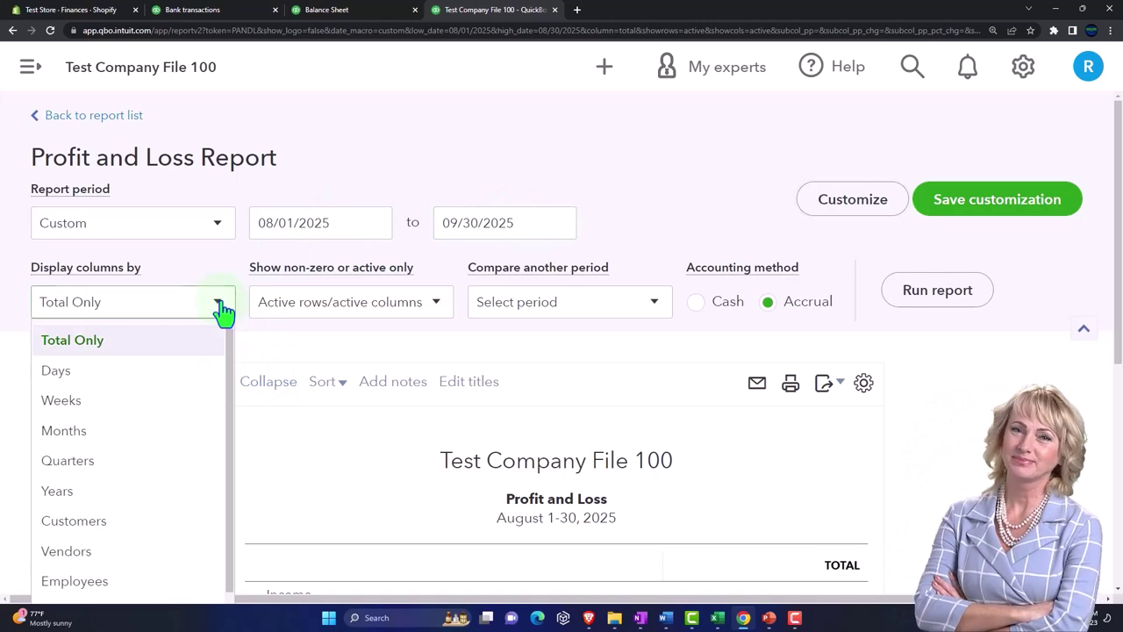
left_click(145, 431)
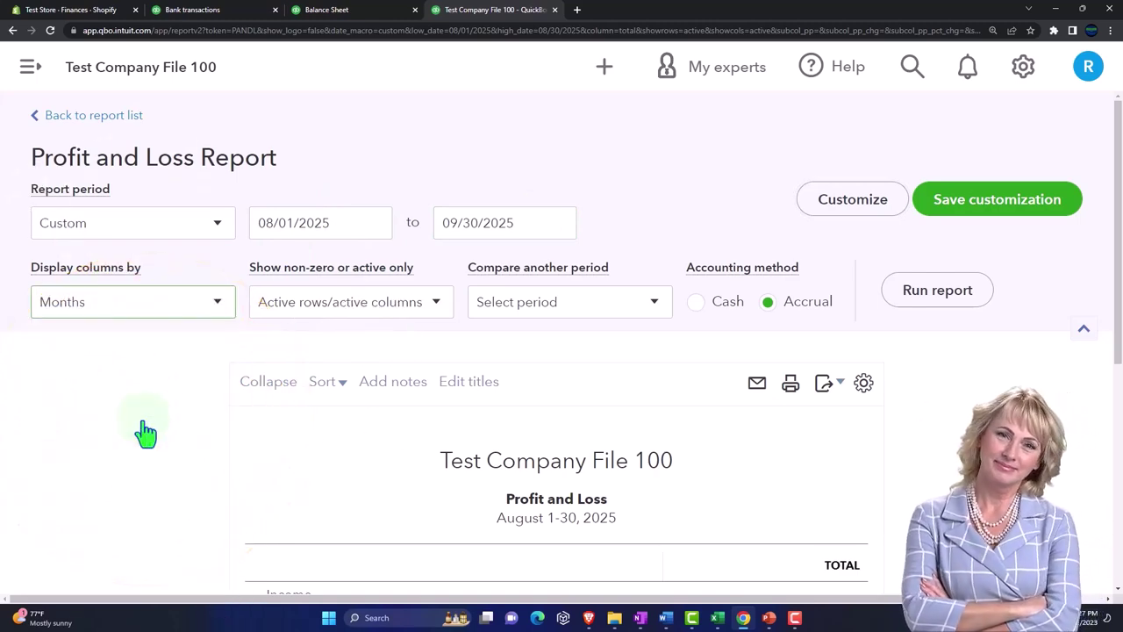
left_click(932, 292)
scroll(930, 398, "down", 3)
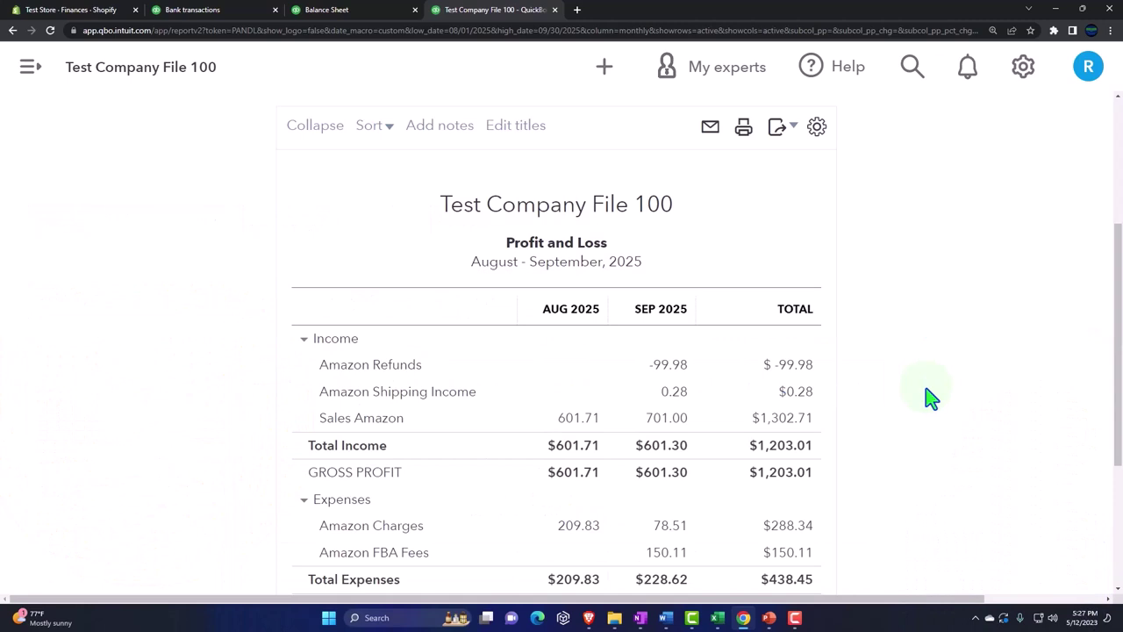
scroll(931, 397, "down", 3)
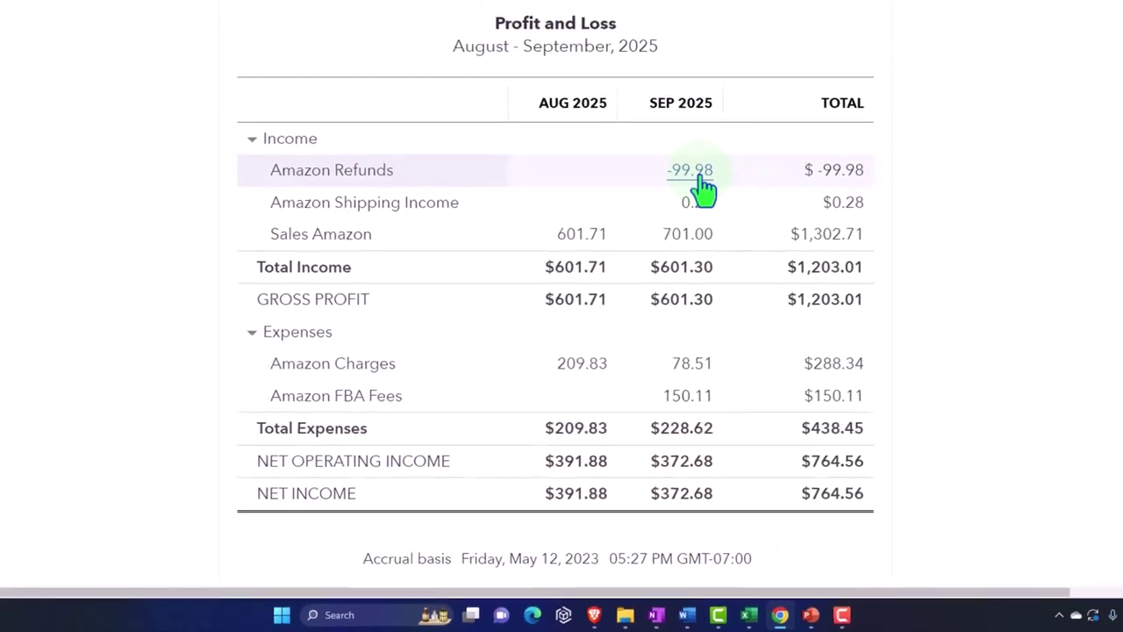
scroll(678, 298, "down", 1)
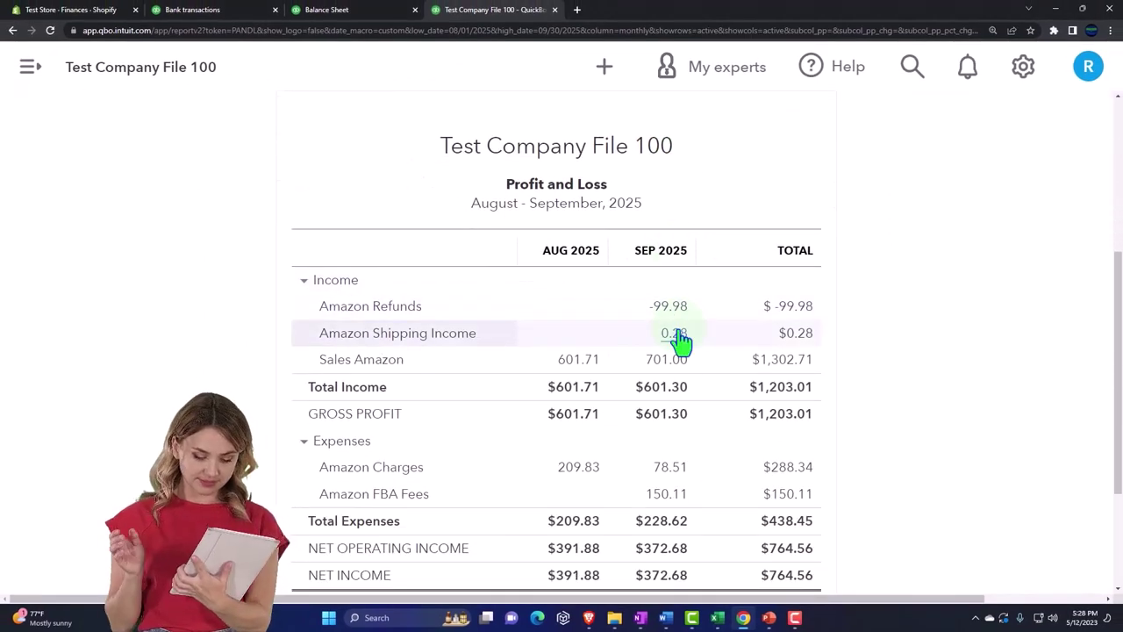
scroll(682, 399, "down", 1)
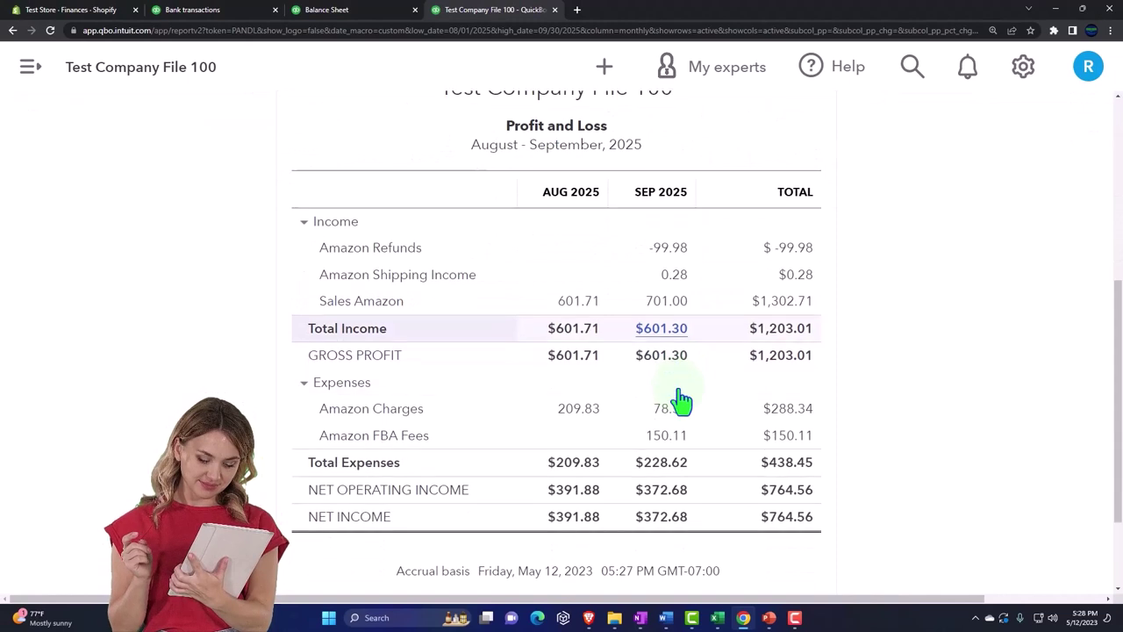